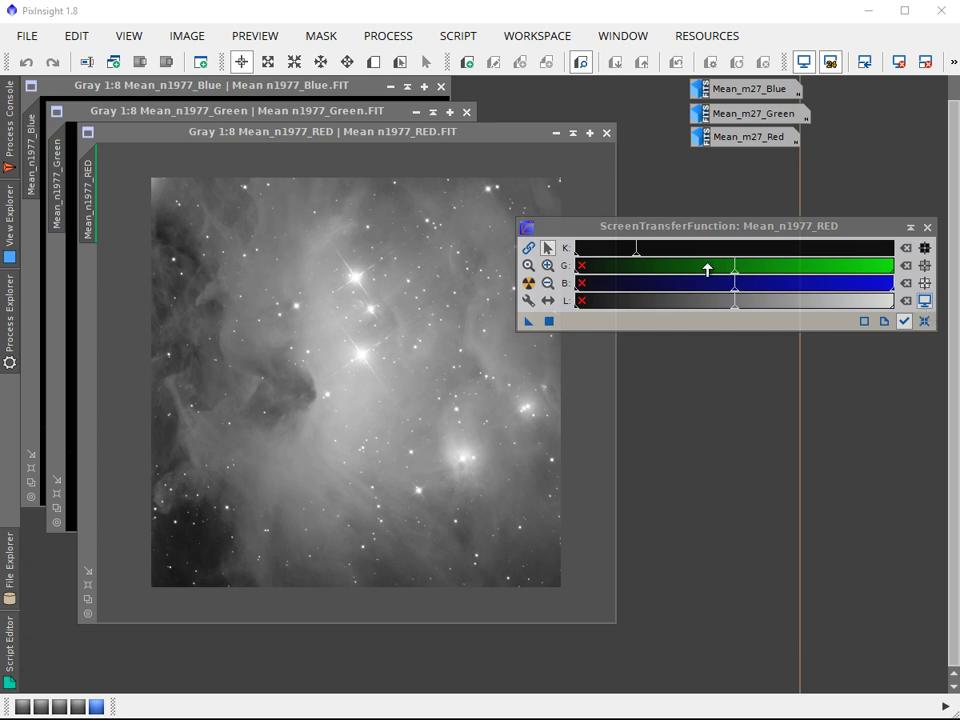
# Step: Reset and auto-stretch the red image's STF, then toggle the stretch to compare linear and stretched views
pyautogui.click(924, 301)
pyautogui.click(924, 303)
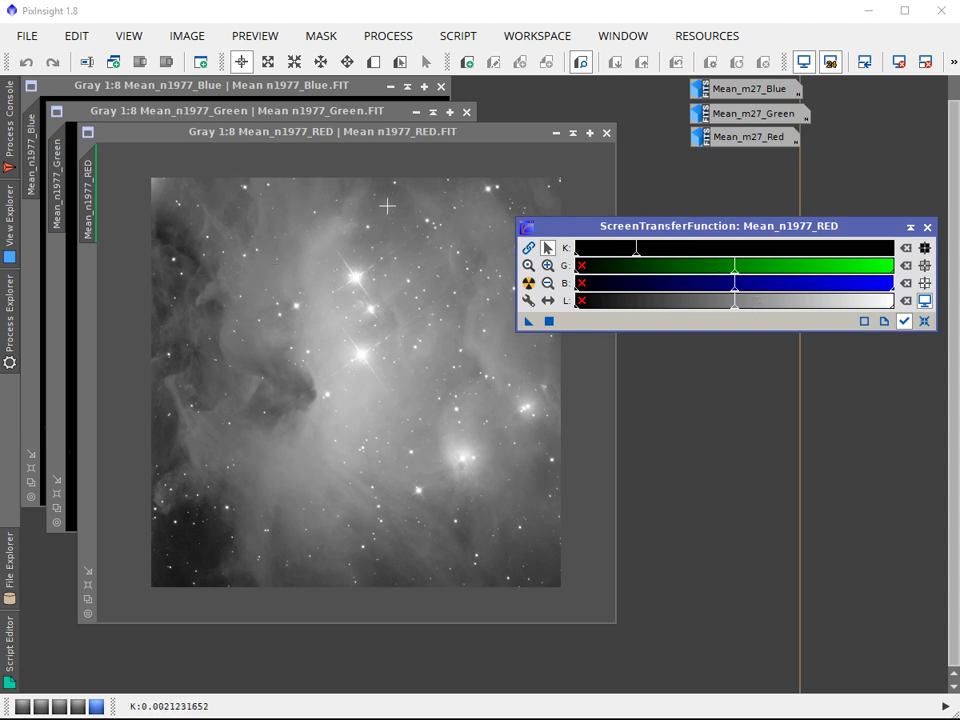
pyautogui.click(925, 302)
pyautogui.click(925, 302)
pyautogui.click(925, 302)
pyautogui.click(925, 302)
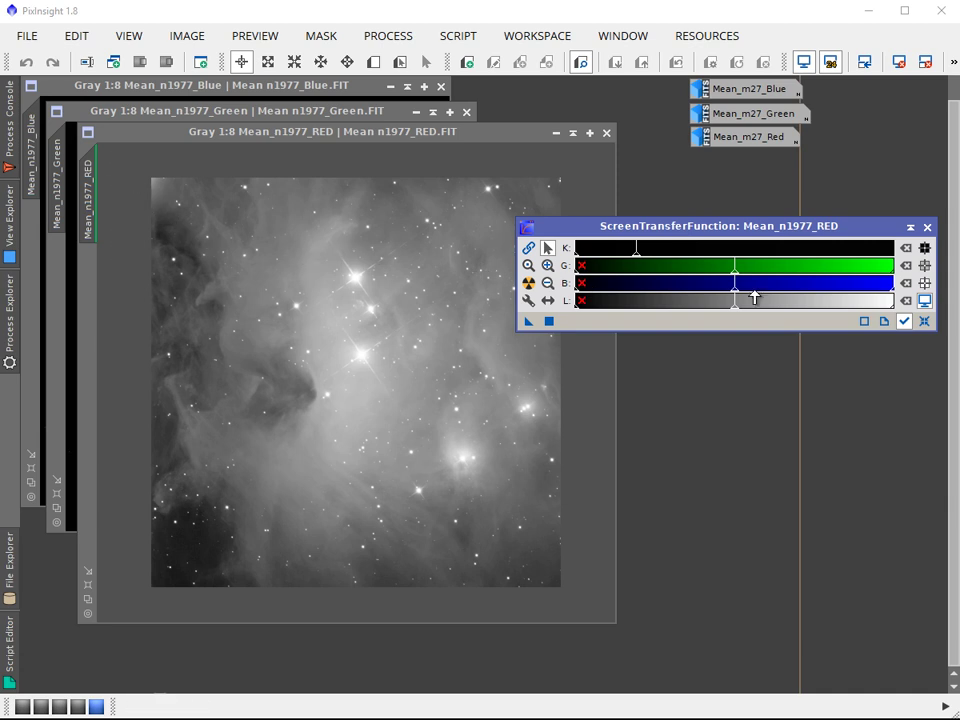
pyautogui.click(925, 302)
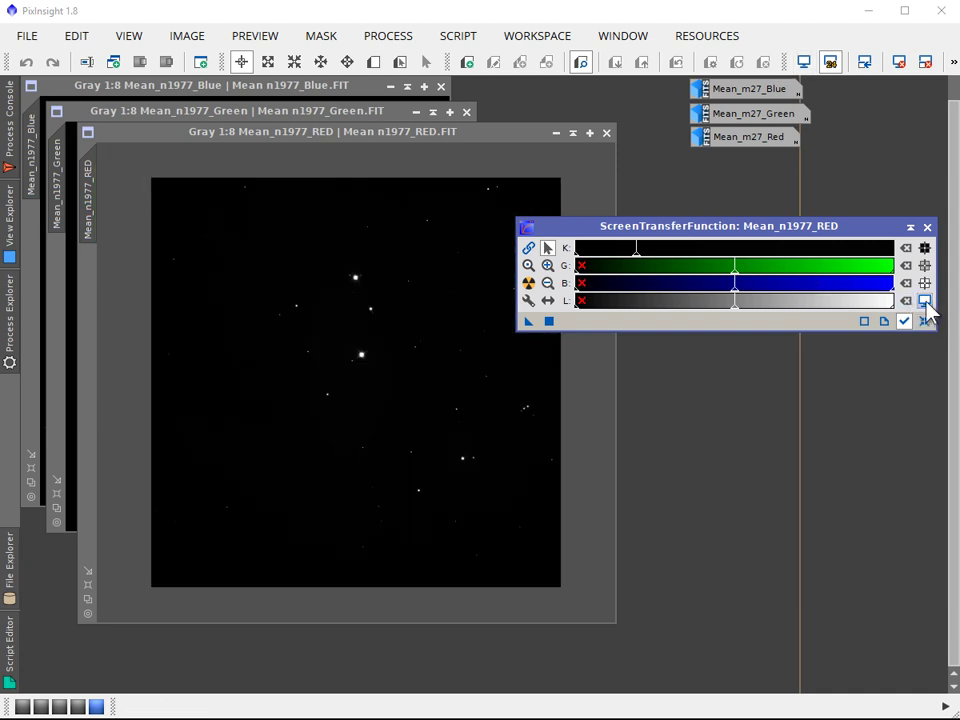
pyautogui.click(925, 302)
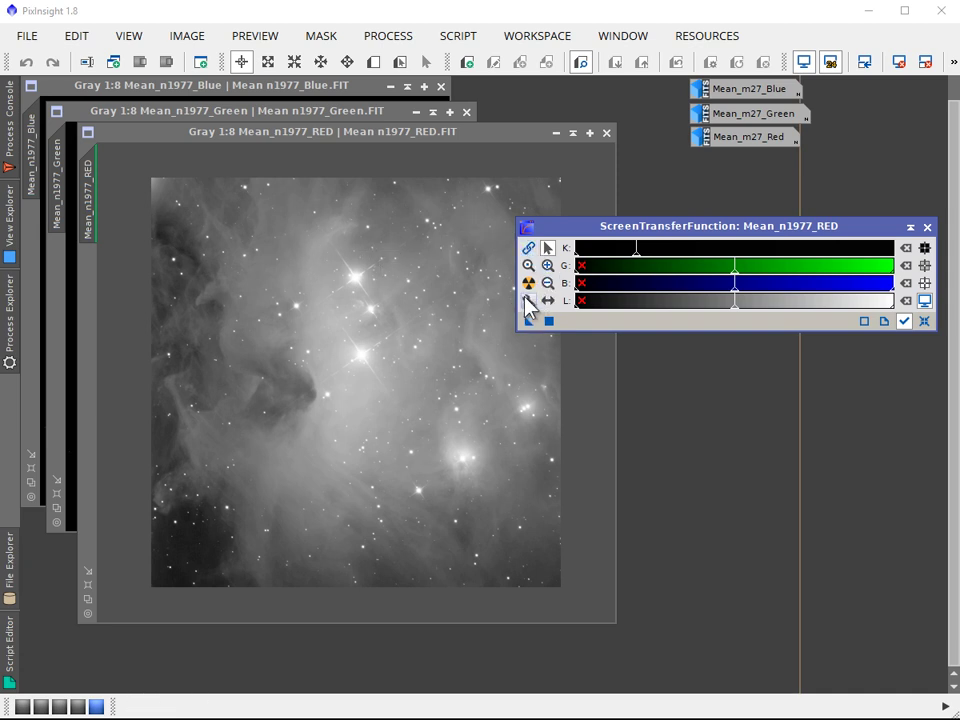
# Step: Reset Mean_n1977_RED's screen stretch to defaults, leaving only stars on a dark linear background
pyautogui.click(924, 321)
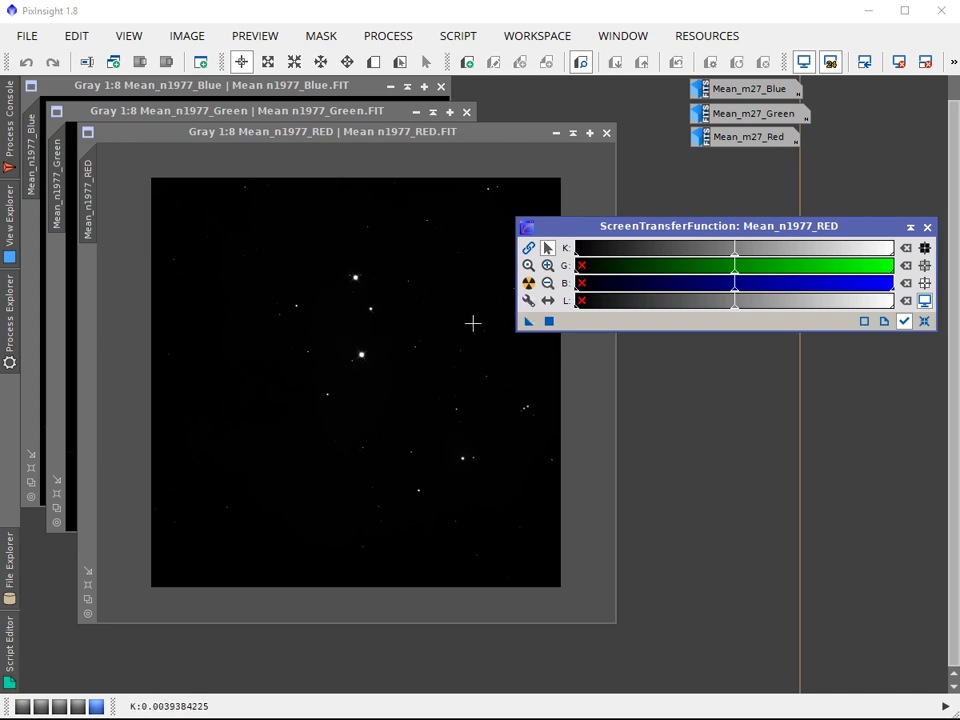
# Step: Auto-stretch Mean_n1977_RED again so its nebulosity and dark dust lanes reappear
pyautogui.click(529, 283)
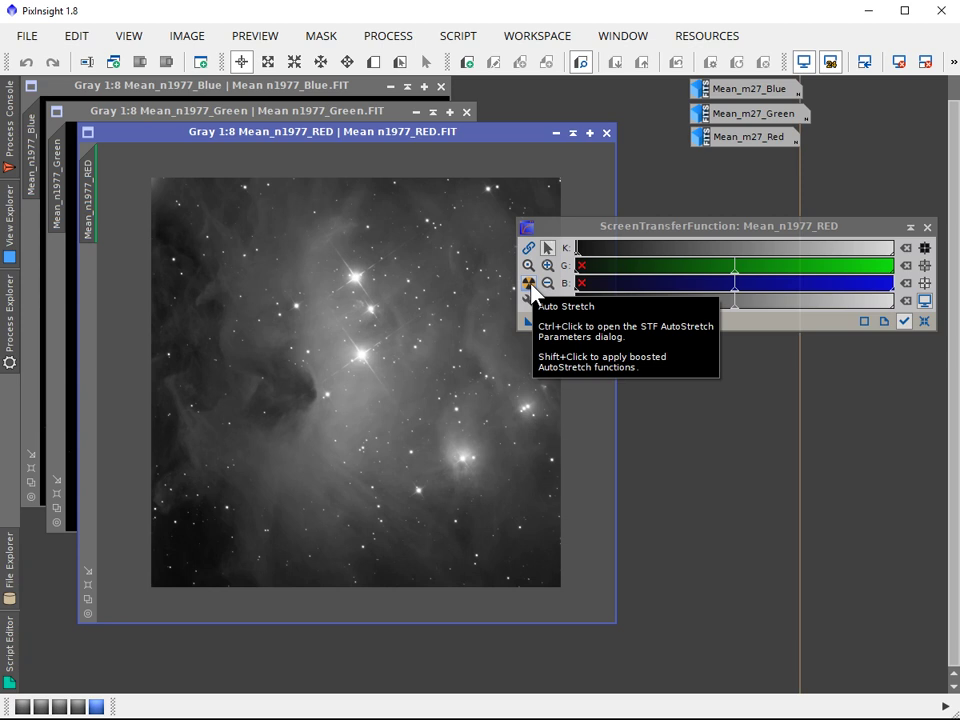
pyautogui.click(530, 286)
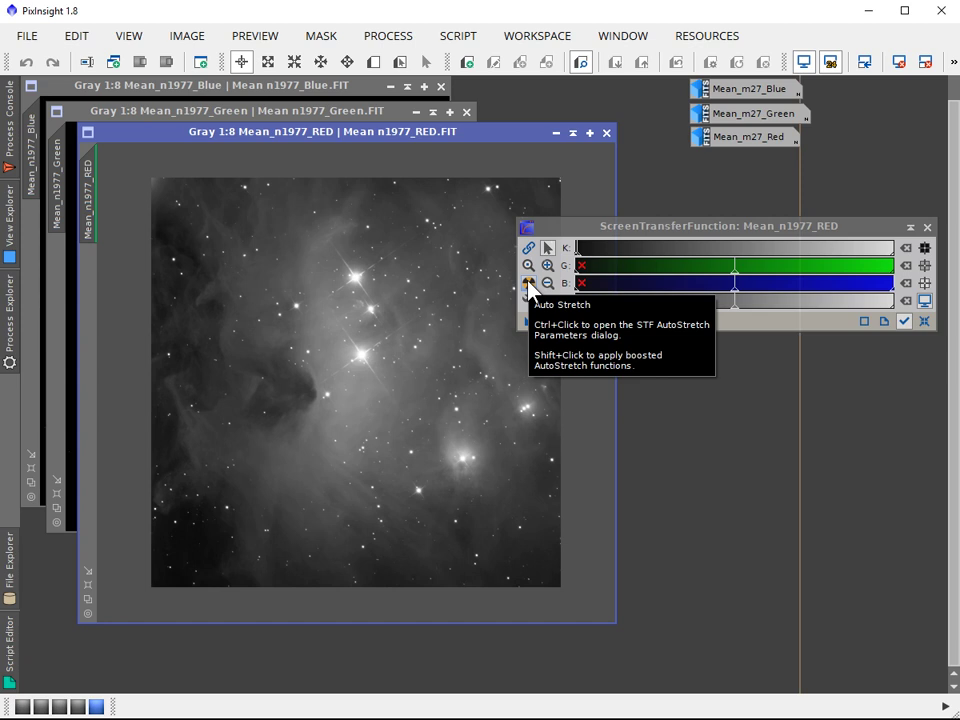
# Step: Compare normal and boosted auto stretches on Mean_n1977_RED, ending with the boosted stretch
pyautogui.click(530, 286)
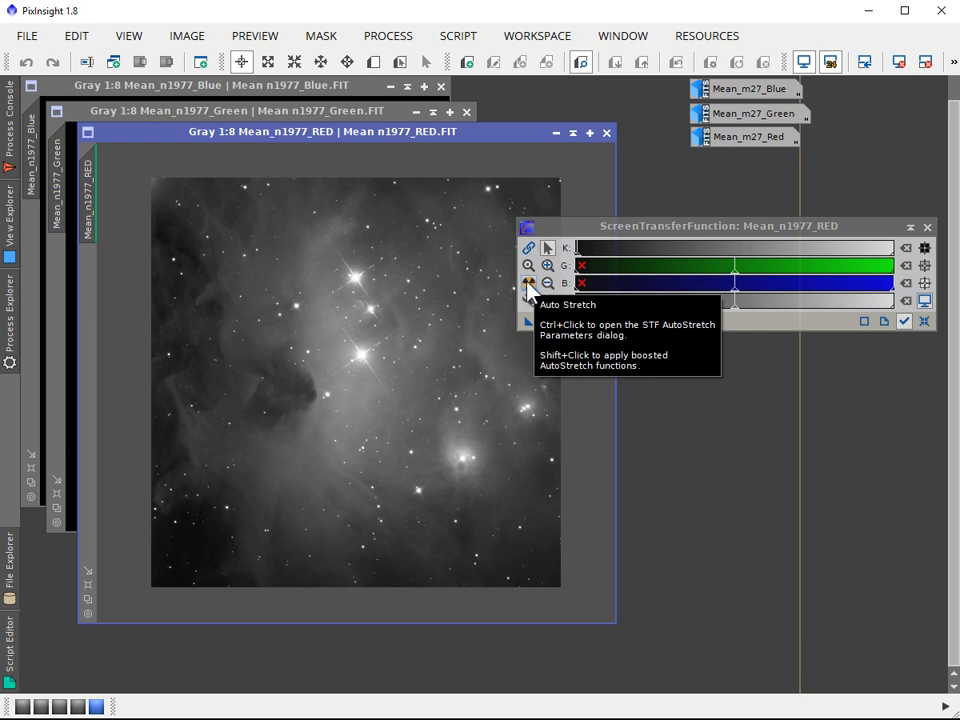
pyautogui.keyDown('shift'); pyautogui.click(530, 286); pyautogui.keyUp('shift')
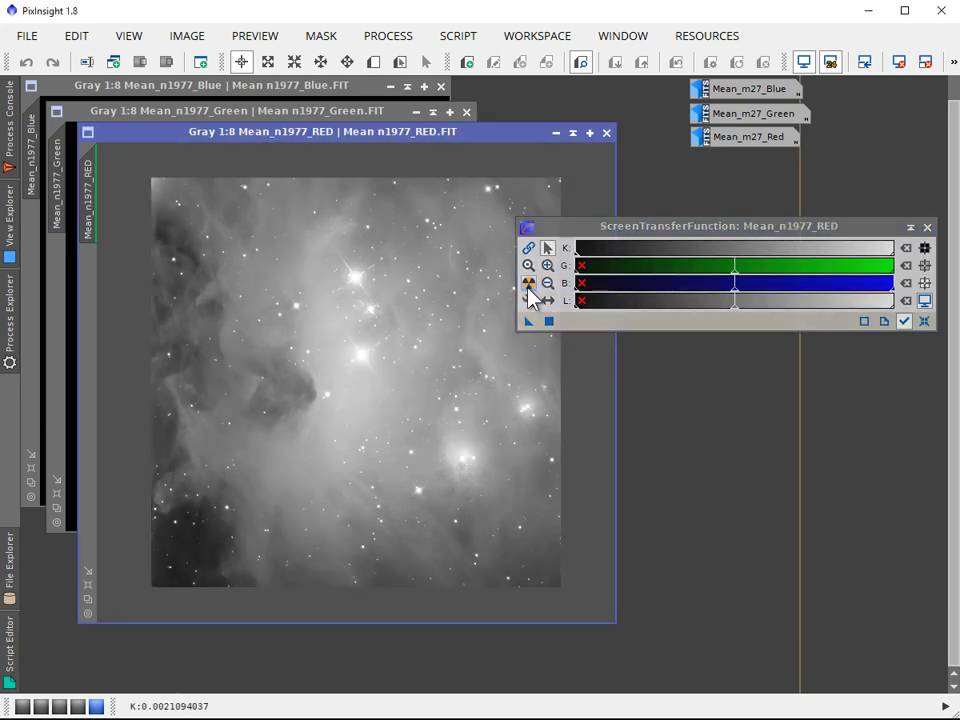
pyautogui.click(530, 288)
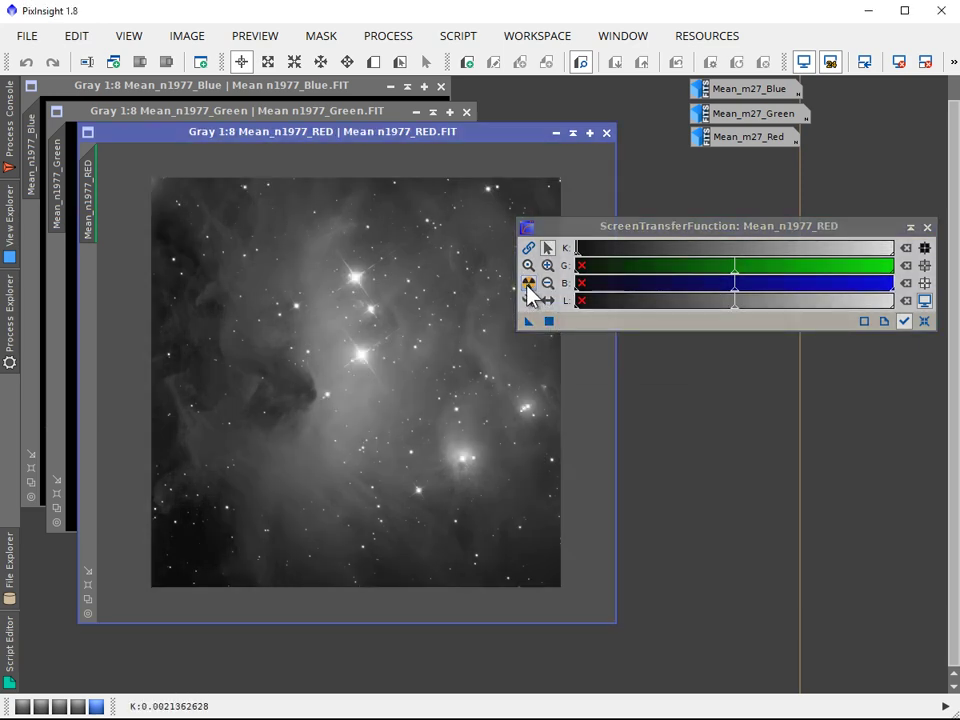
pyautogui.keyDown('shift'); pyautogui.click(528, 287); pyautogui.keyUp('shift')
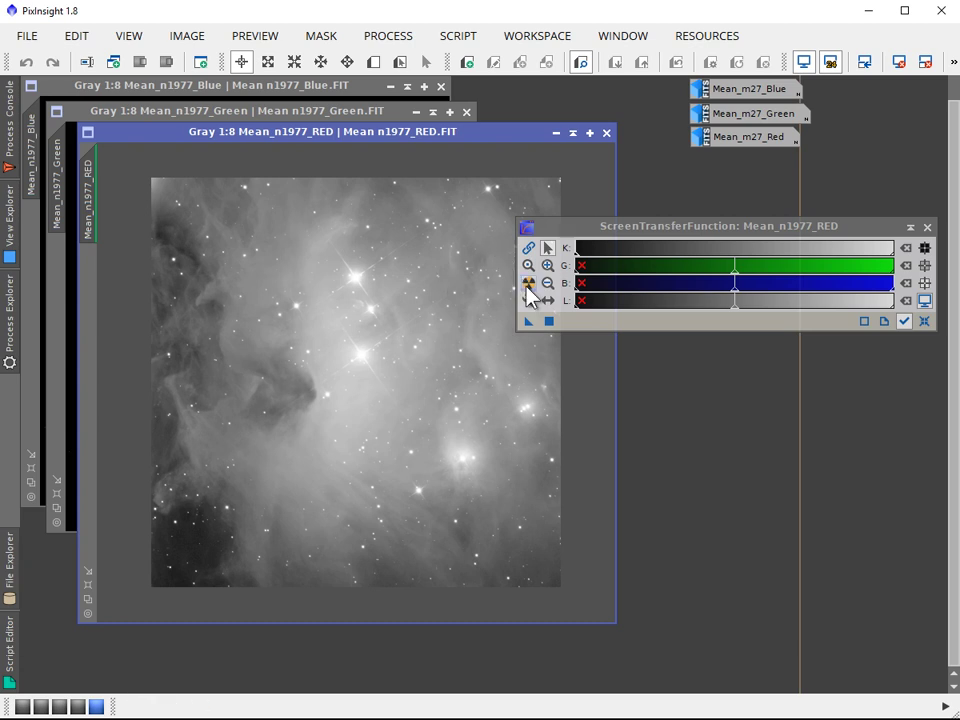
# Step: Open the STF Auto Stretch parameters for Mean_n1977_RED and move the dialog aside
pyautogui.keyDown('ctrl'); pyautogui.click(528, 284); pyautogui.keyUp('ctrl')
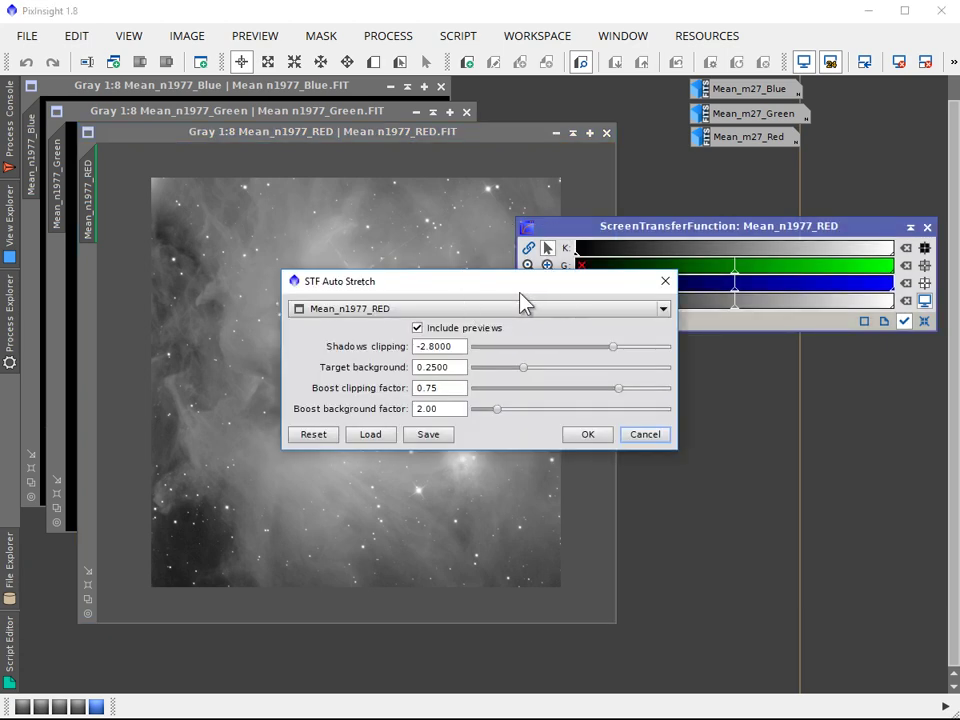
pyautogui.moveTo(463, 289); pyautogui.dragTo(385, 273)
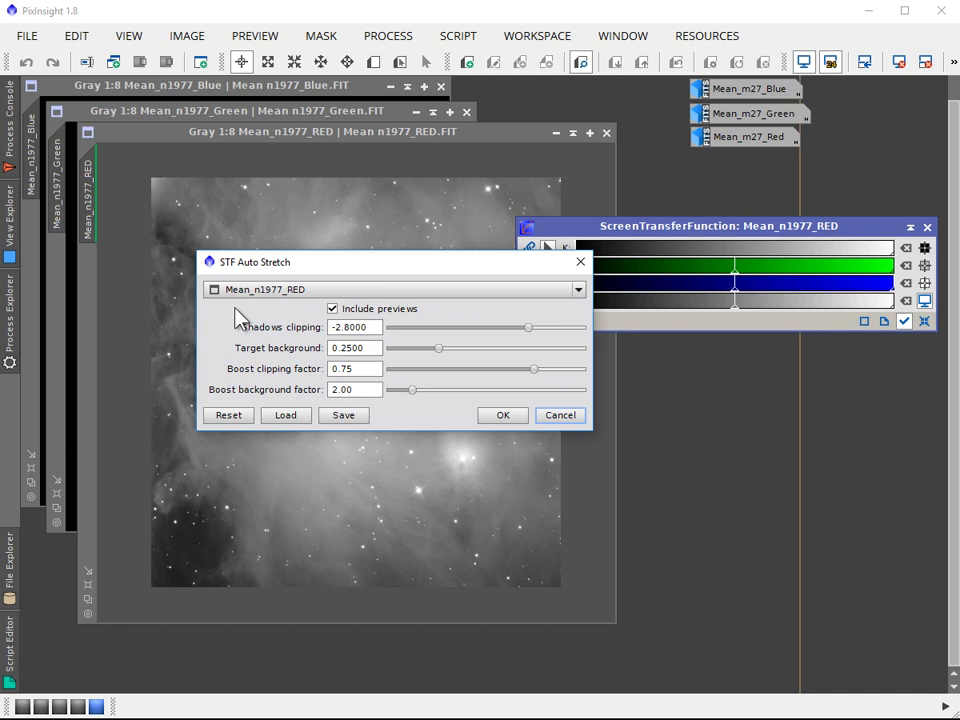
# Step: Re-stretch the red image with Auto Stretch shadows clipping set to -3.7500
pyautogui.click(530, 327)
pyautogui.moveTo(531, 325); pyautogui.dragTo(513, 325)
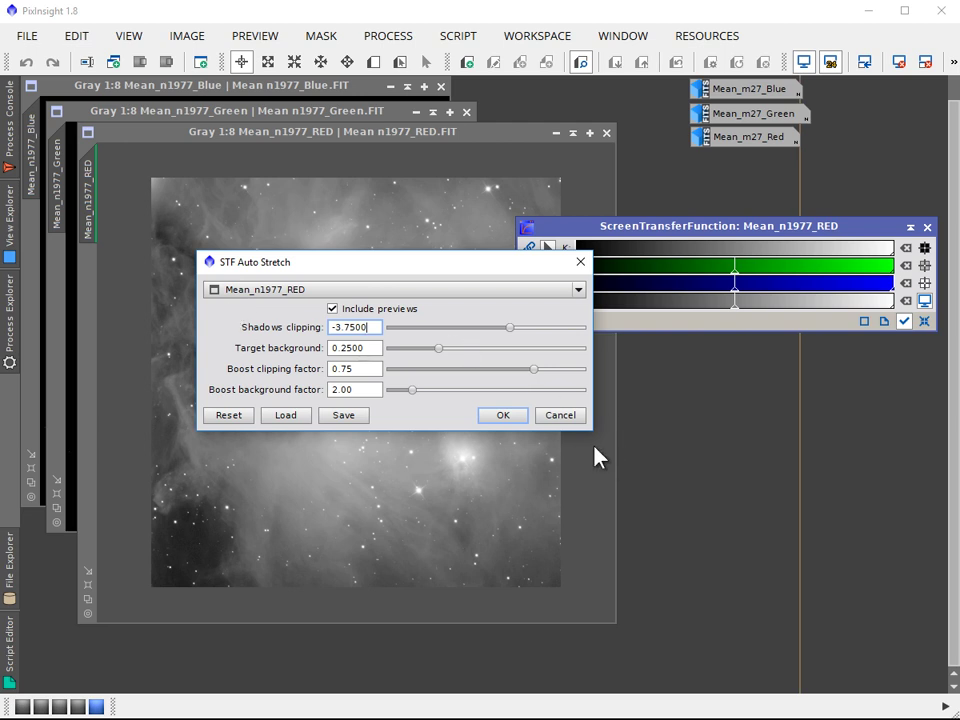
pyautogui.click(513, 416)
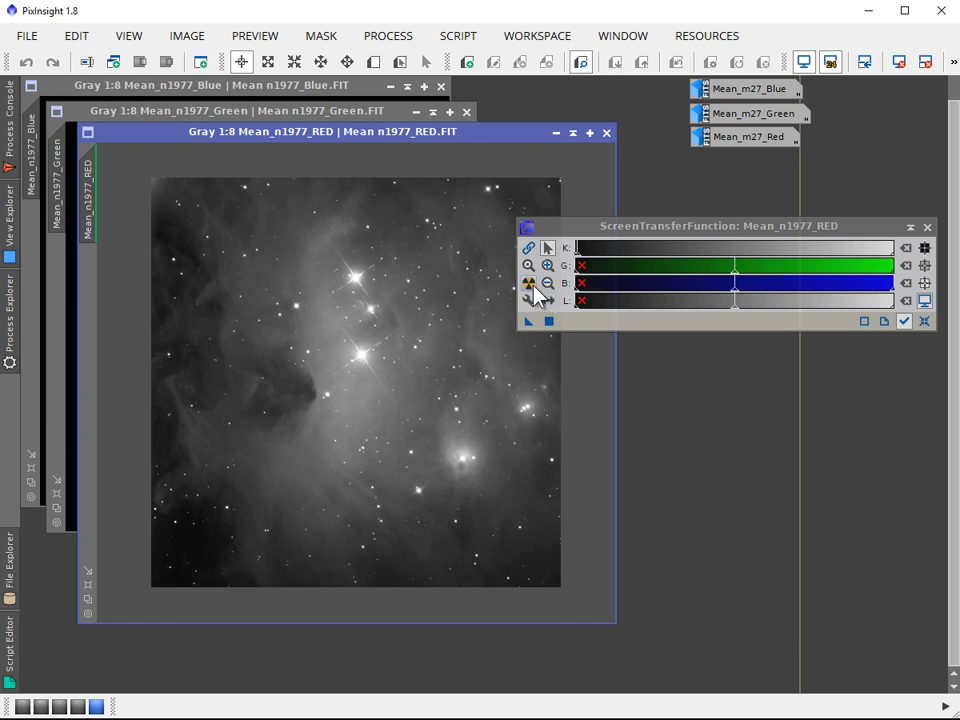
# Step: Reopen the STF Auto Stretch dialog, with shadows clipping still at -3.7500
pyautogui.keyDown('ctrl'); pyautogui.click(530, 284); pyautogui.keyUp('ctrl')
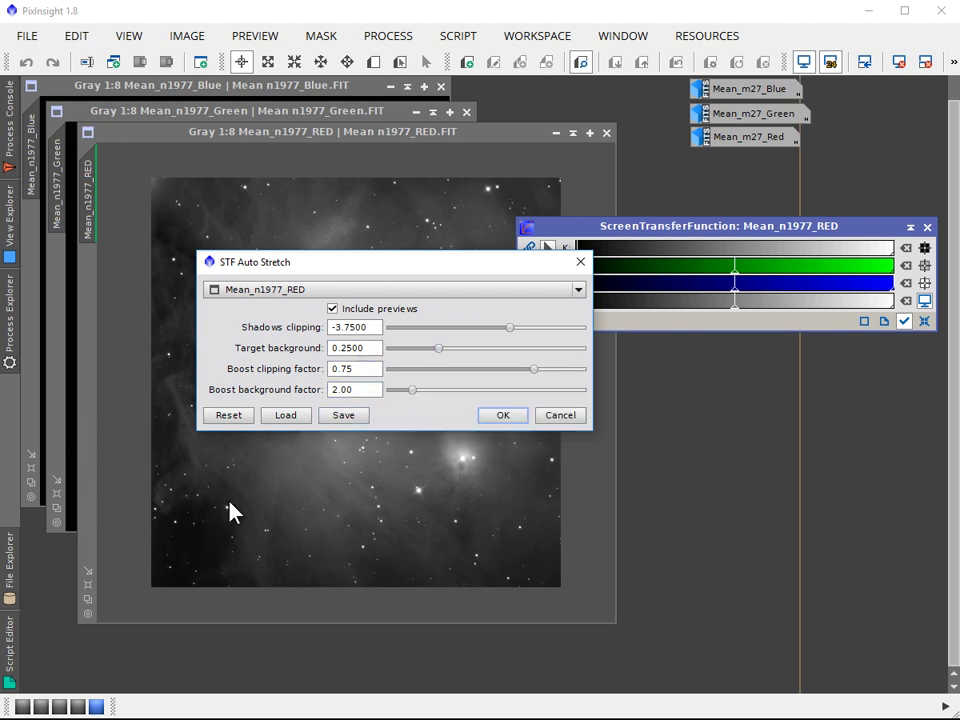
# Step: Set the Auto Stretch target background for Mean_n1977_RED to 0.3200
pyautogui.moveTo(438, 349); pyautogui.dragTo(449, 350)
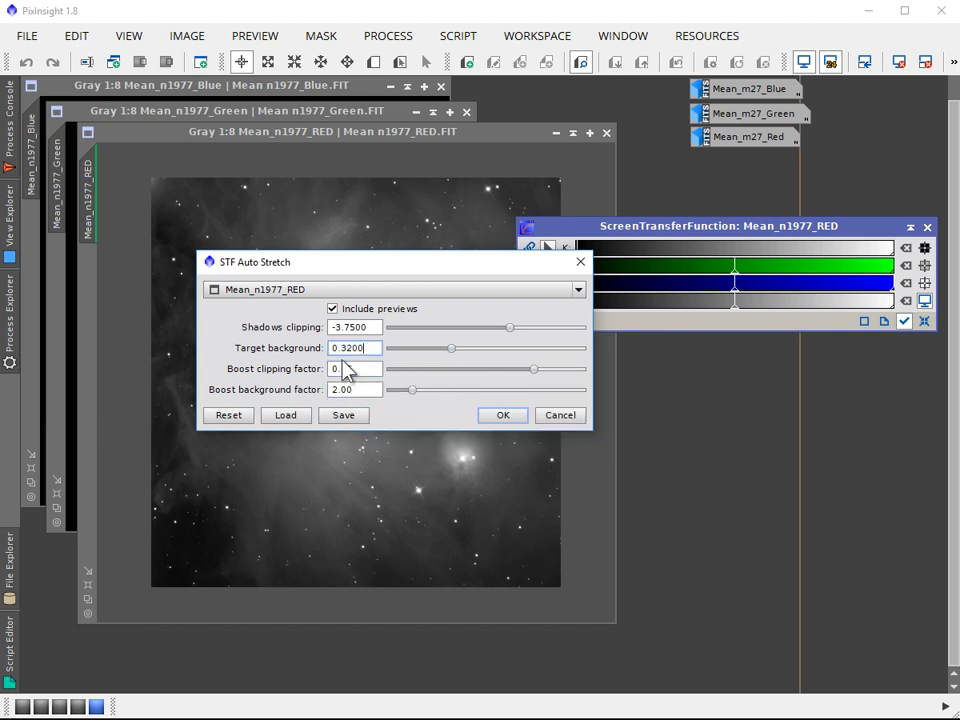
# Step: Apply the 0.3200 target background stretch to the red image, then auto-stretch Mean_n1977_Green
pyautogui.click(501, 418)
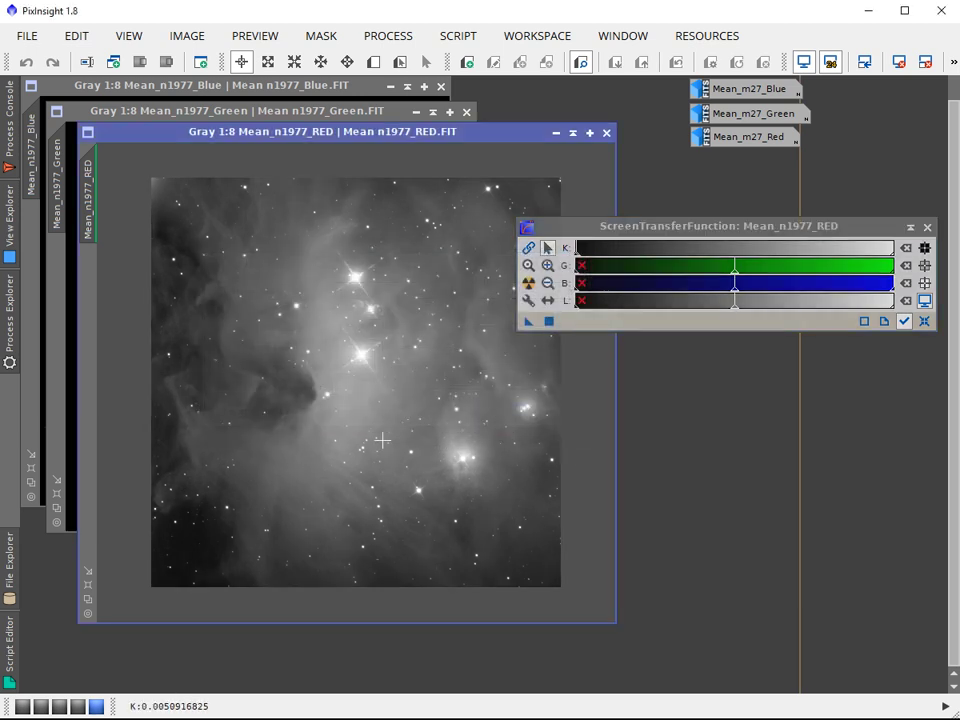
pyautogui.click(334, 115)
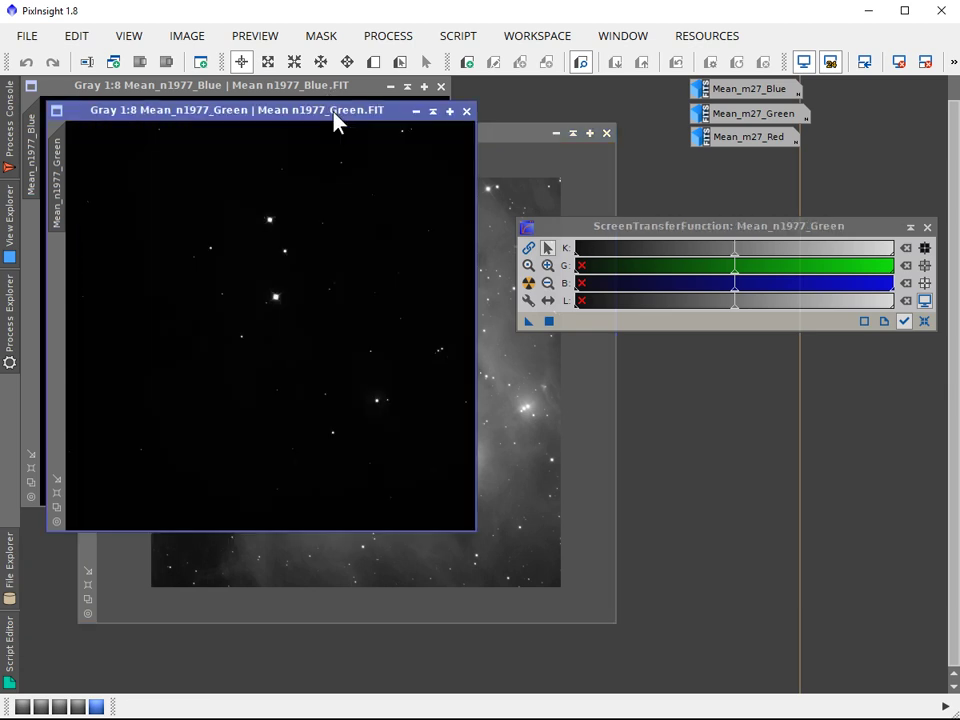
pyautogui.click(528, 285)
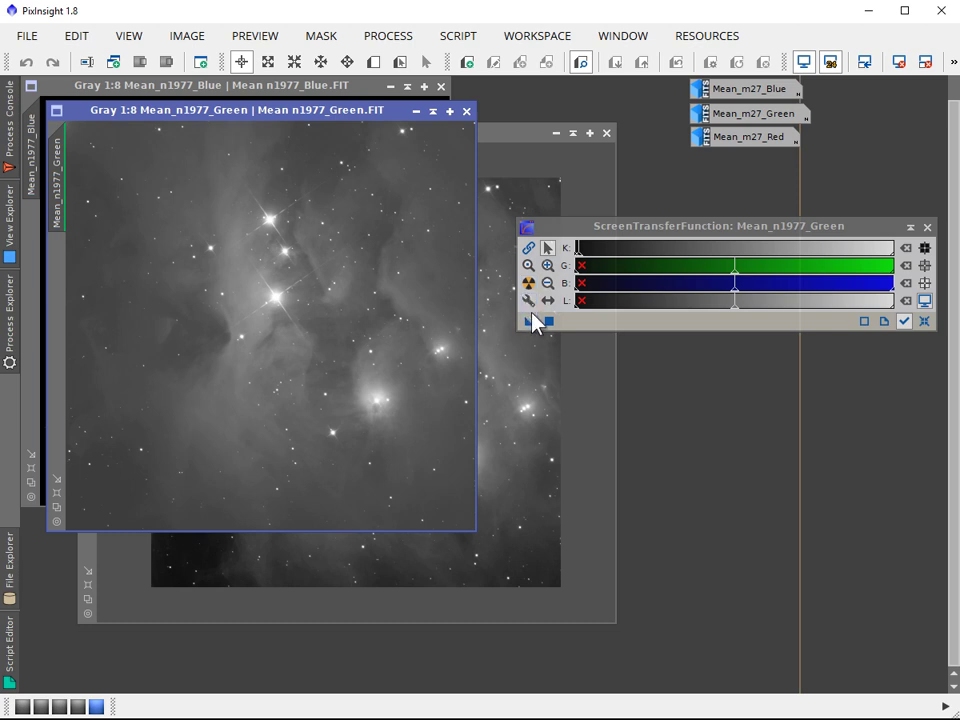
# Step: Enter shadows clipping -3.6 and target background 0.35 in the green image's Auto Stretch settings
pyautogui.keyDown('ctrl'); pyautogui.click(529, 285); pyautogui.keyUp('ctrl')
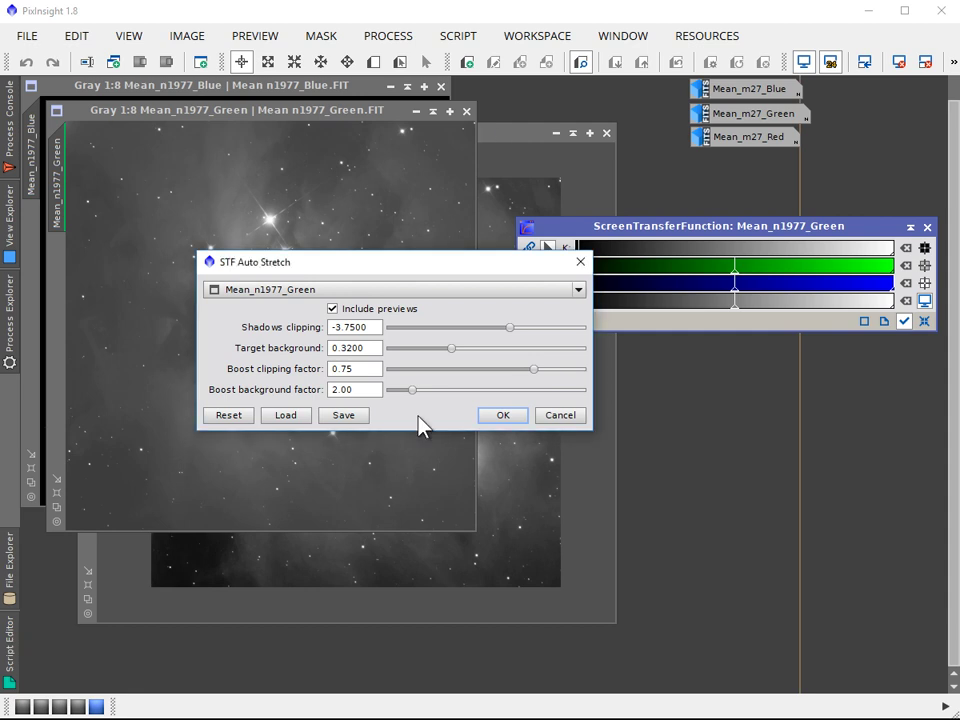
pyautogui.write('-3.6')
pyautogui.press('Tab')
pyautogui.write('0.35')
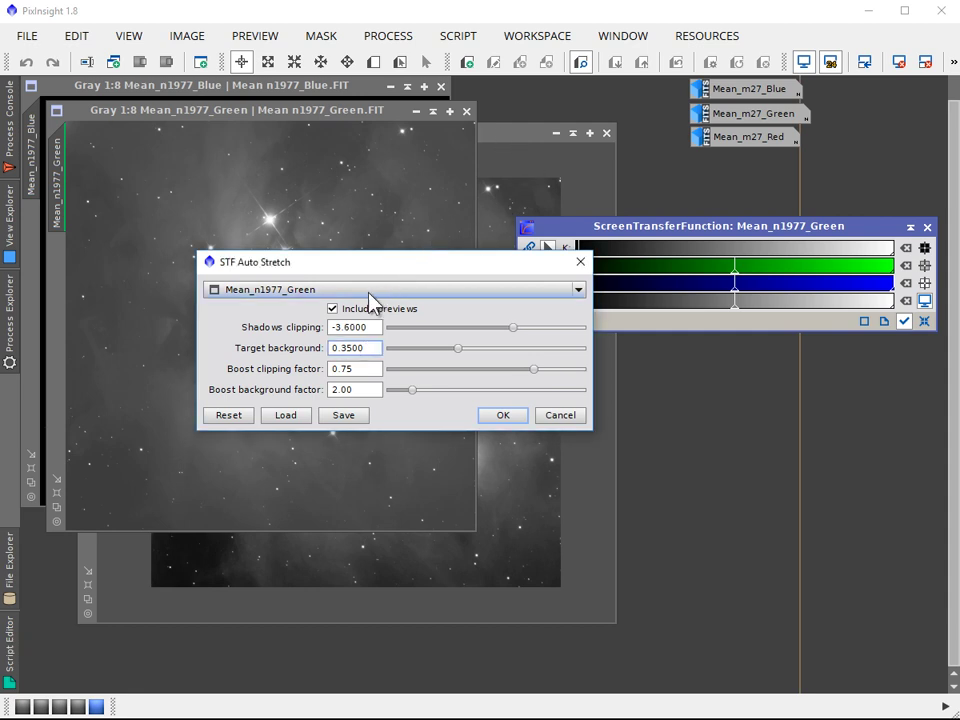
# Step: Apply the default auto-stretch to the green frame, then open the red frame's Auto Stretch settings
pyautogui.click(238, 420)
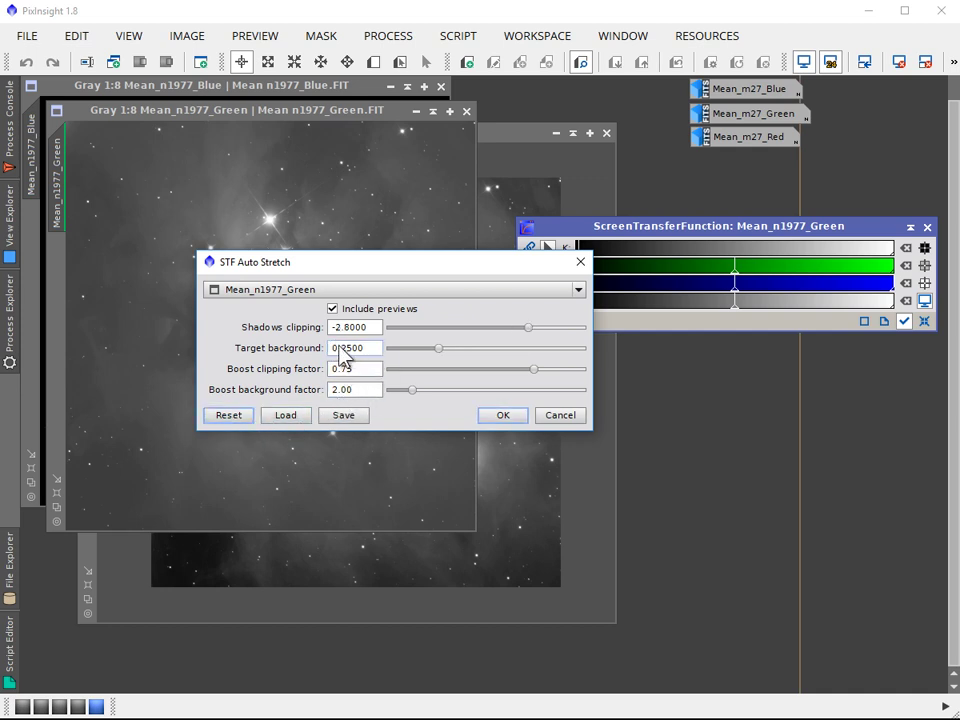
pyautogui.click(505, 416)
pyautogui.click(531, 454)
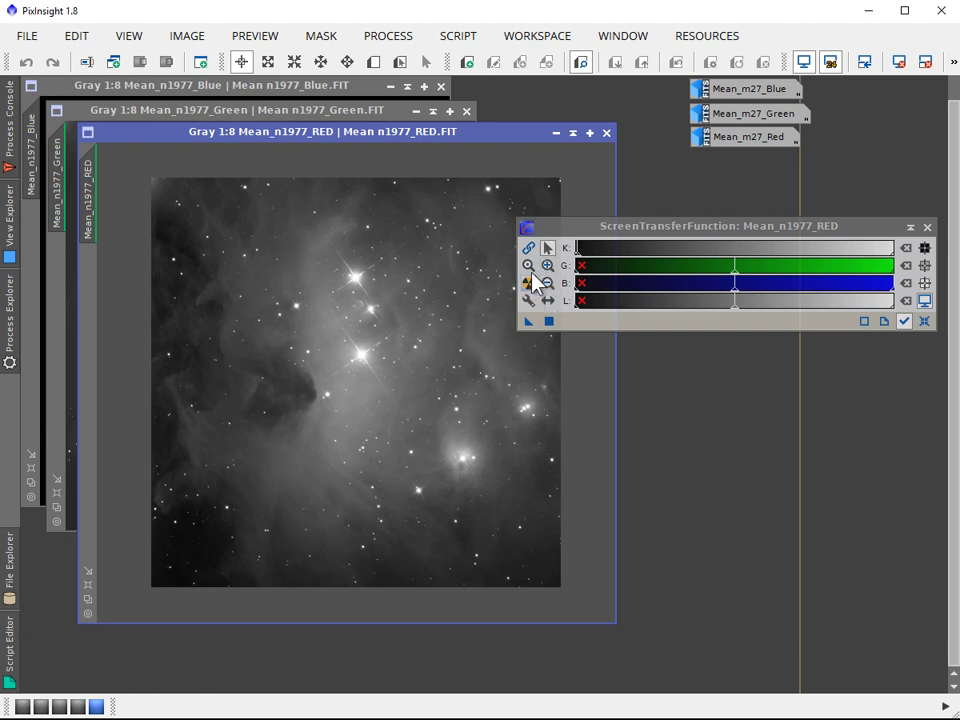
pyautogui.keyDown('ctrl'); pyautogui.click(528, 282); pyautogui.keyUp('ctrl')
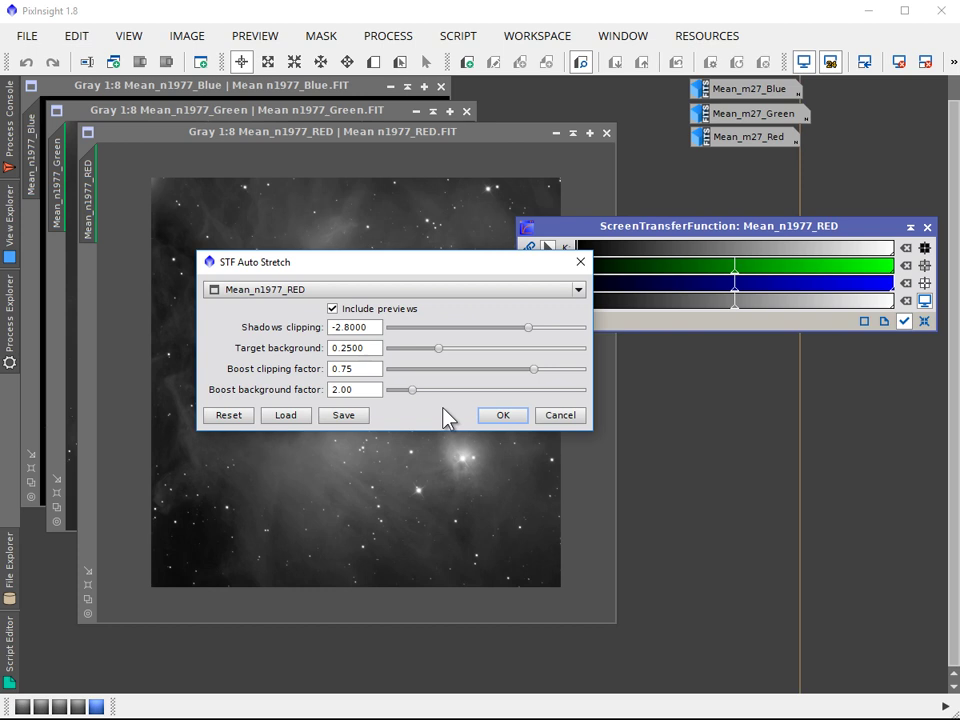
# Step: Drag the STF Auto Stretch settings box off the Mean_n1977_RED image to reveal the nebula
pyautogui.press('Tab')
pyautogui.moveTo(332, 268); pyautogui.dragTo(566, 394)
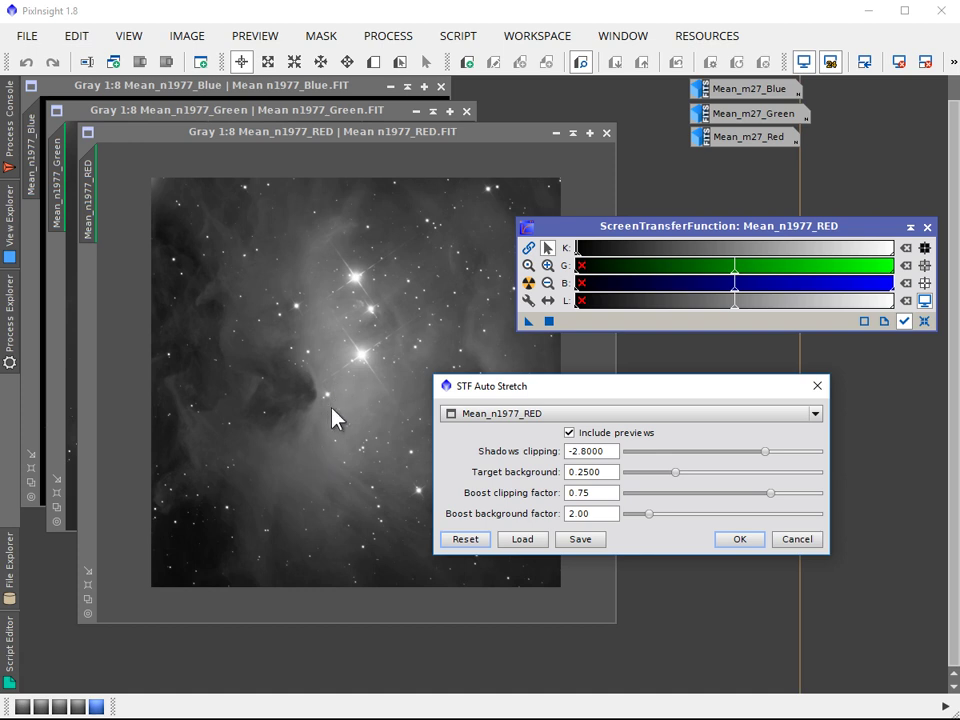
pyautogui.moveTo(470, 386); pyautogui.dragTo(567, 327)
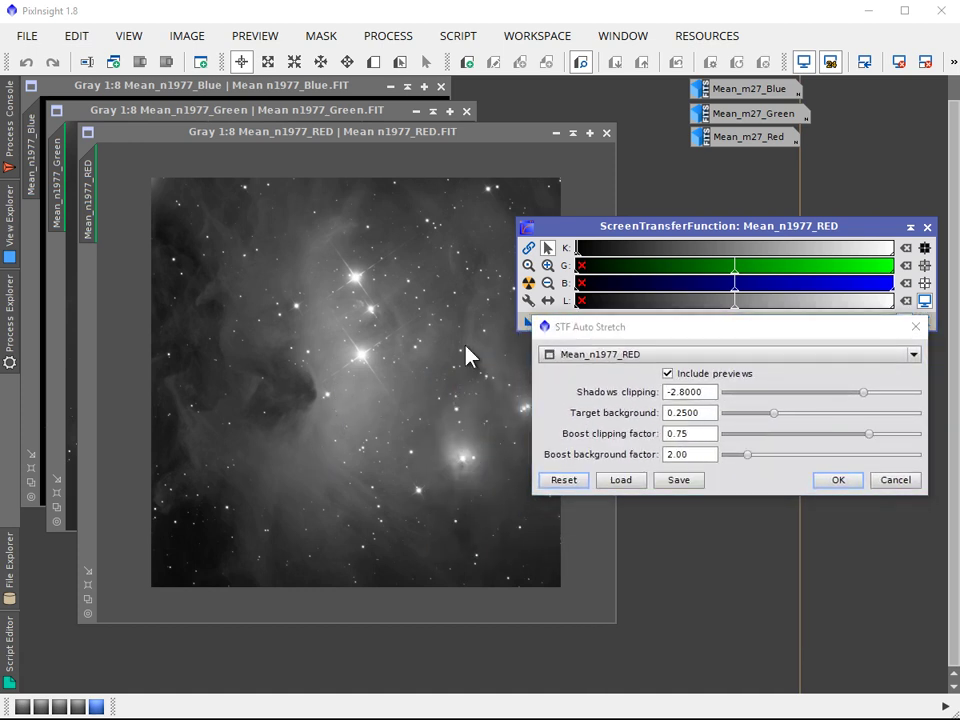
# Step: Close the auto-stretch settings, then zoom and pan Mean_n1977_RED onto the bright star's nebulosity
pyautogui.click(915, 327)
pyautogui.scroll(5, 476, 478)
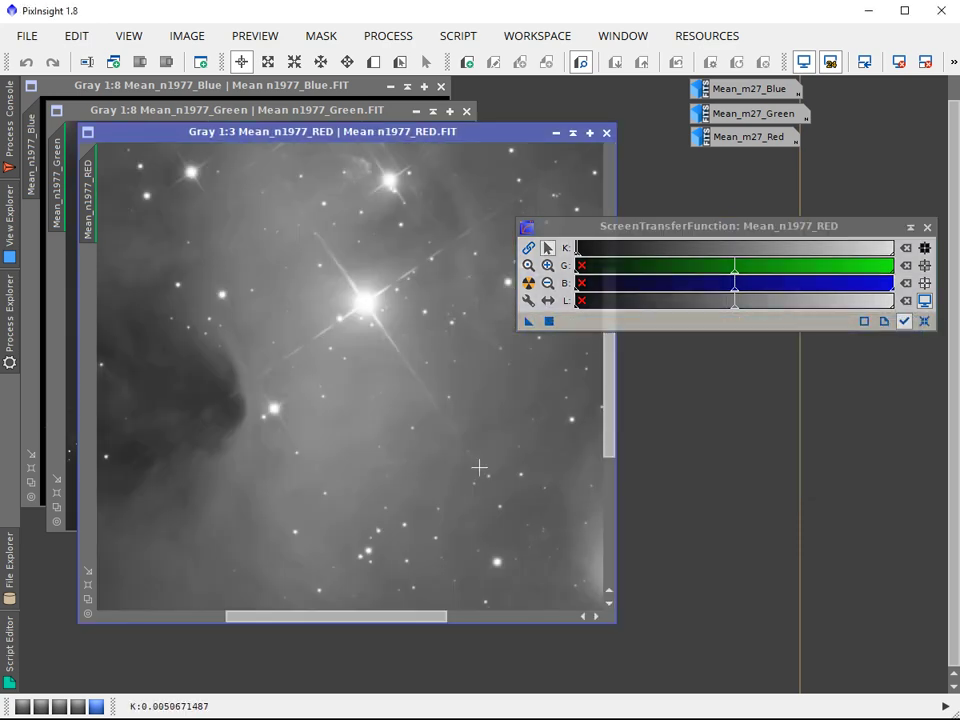
pyautogui.moveTo(439, 616); pyautogui.dragTo(516, 616)
pyautogui.moveTo(612, 422); pyautogui.dragTo(624, 459)
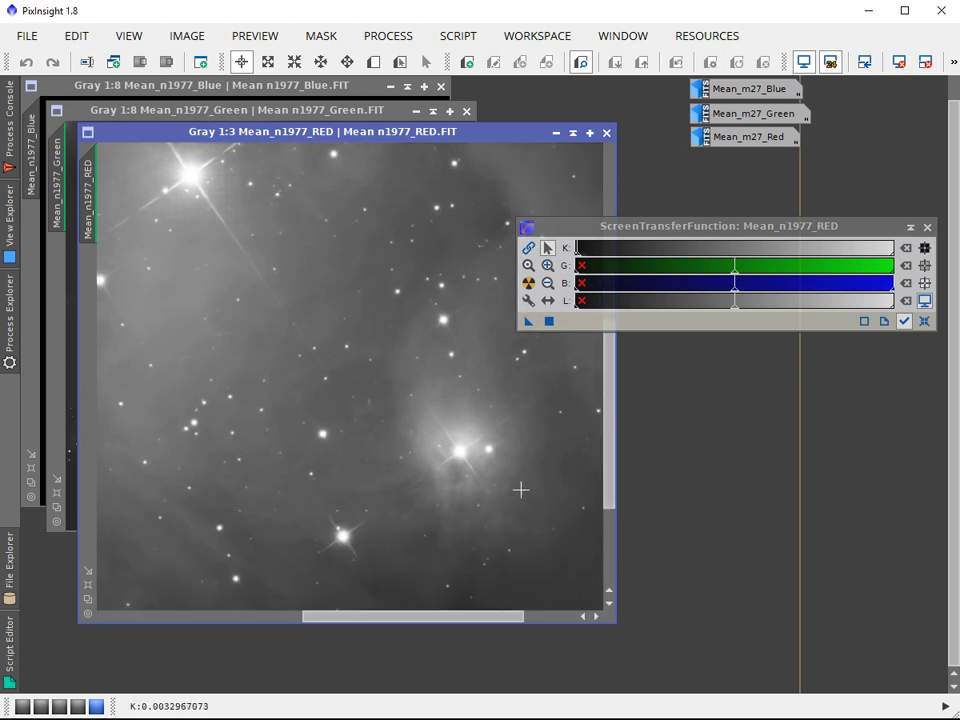
pyautogui.scroll(-2, 521, 489)
pyautogui.scroll(3, 508, 490)
pyautogui.scroll(1, 508, 490)
pyautogui.scroll(-1, 508, 490)
pyautogui.moveTo(439, 616); pyautogui.dragTo(508, 626)
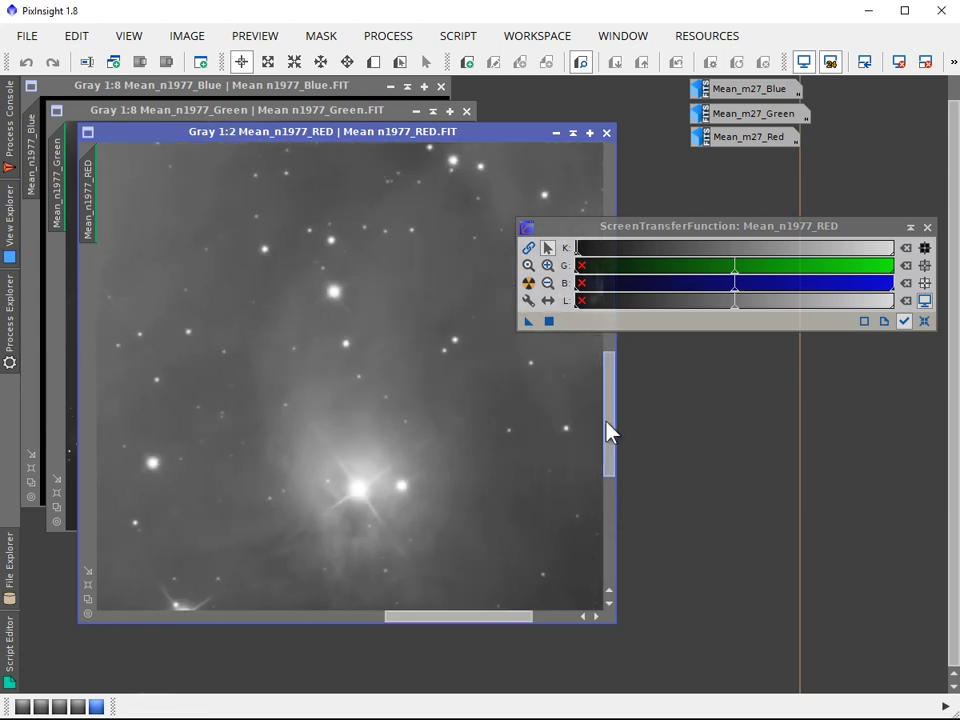
pyautogui.moveTo(609, 433); pyautogui.dragTo(609, 469)
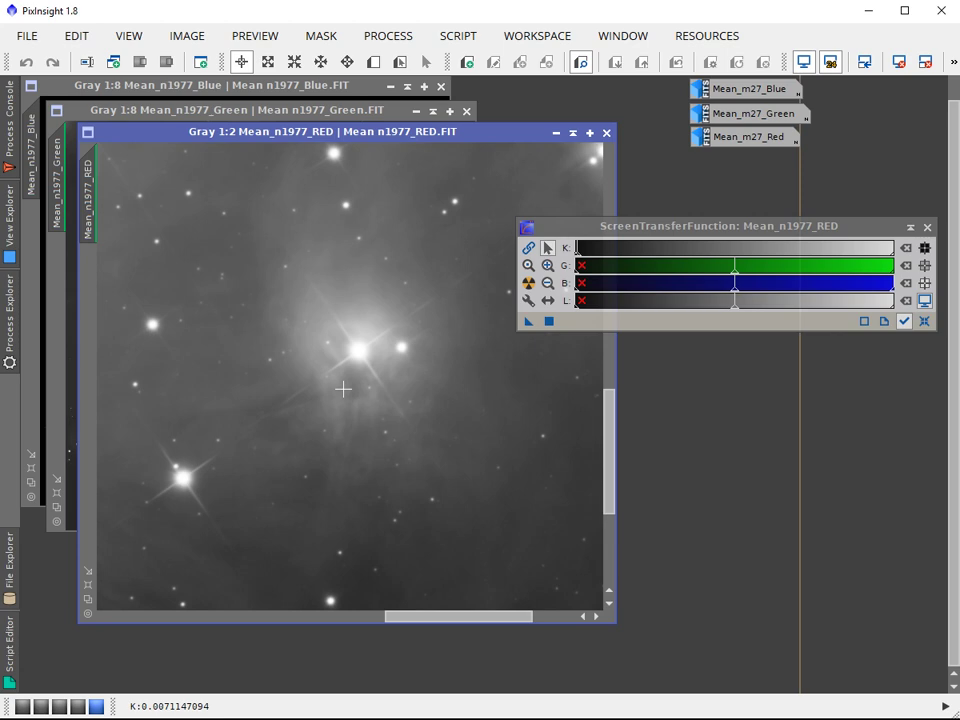
# Step: Zoom the RED view back out to 1:5 and move the ScreenTransferFunction window up and right
pyautogui.scroll(1, 347, 366)
pyautogui.scroll(-4, 347, 366)
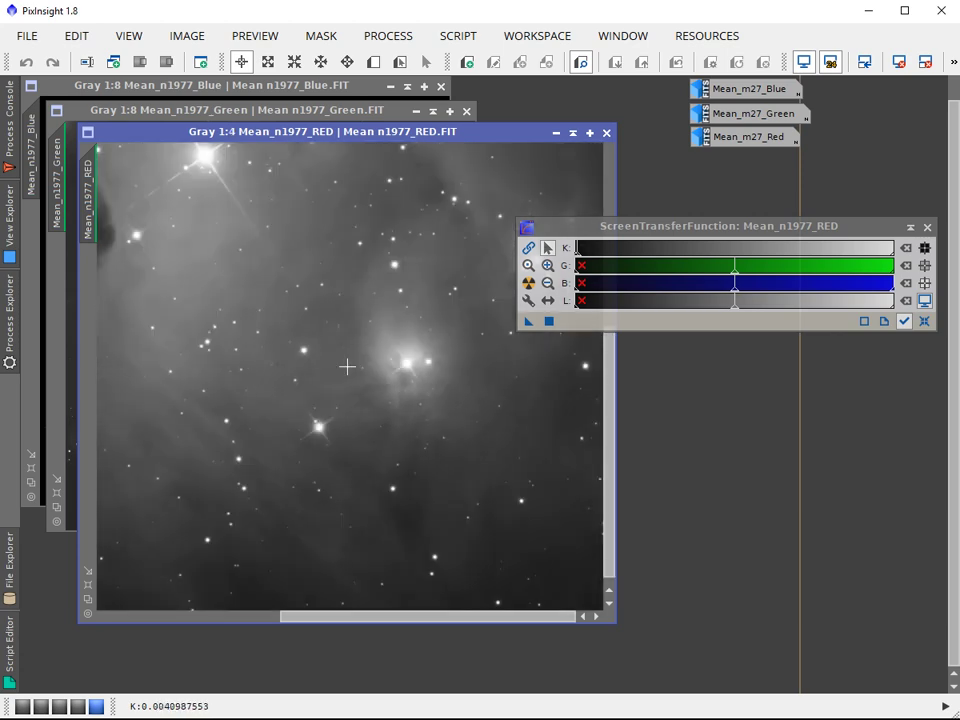
pyautogui.moveTo(606, 228); pyautogui.dragTo(634, 196)
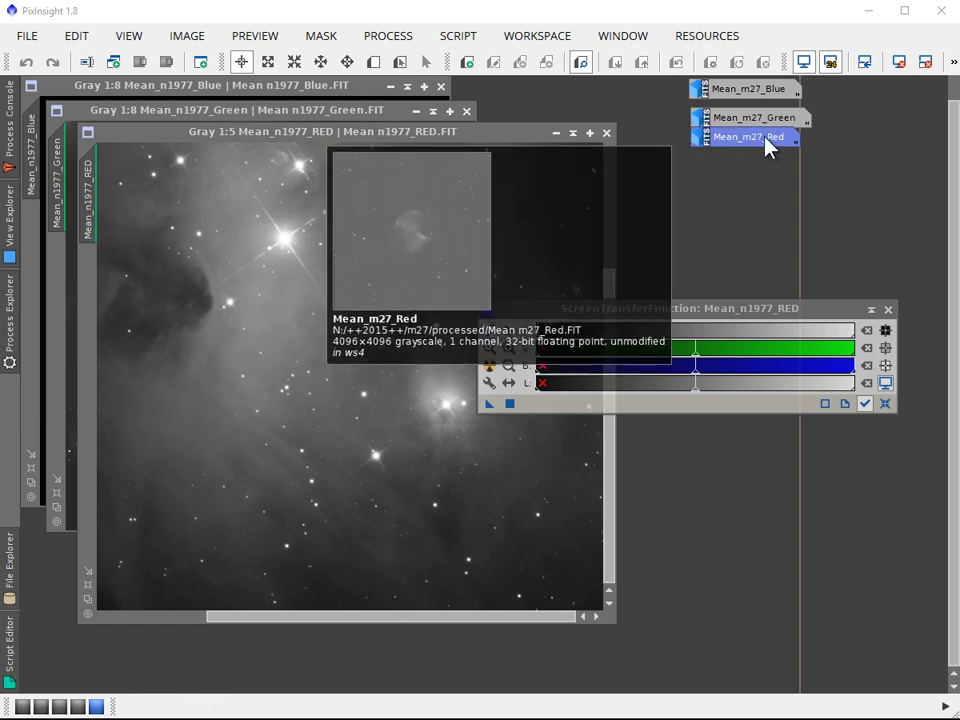
# Step: Open the Mean_m27_Red, Mean_m27_Green and Mean_m27_Blue images
pyautogui.doubleClick(762, 142)
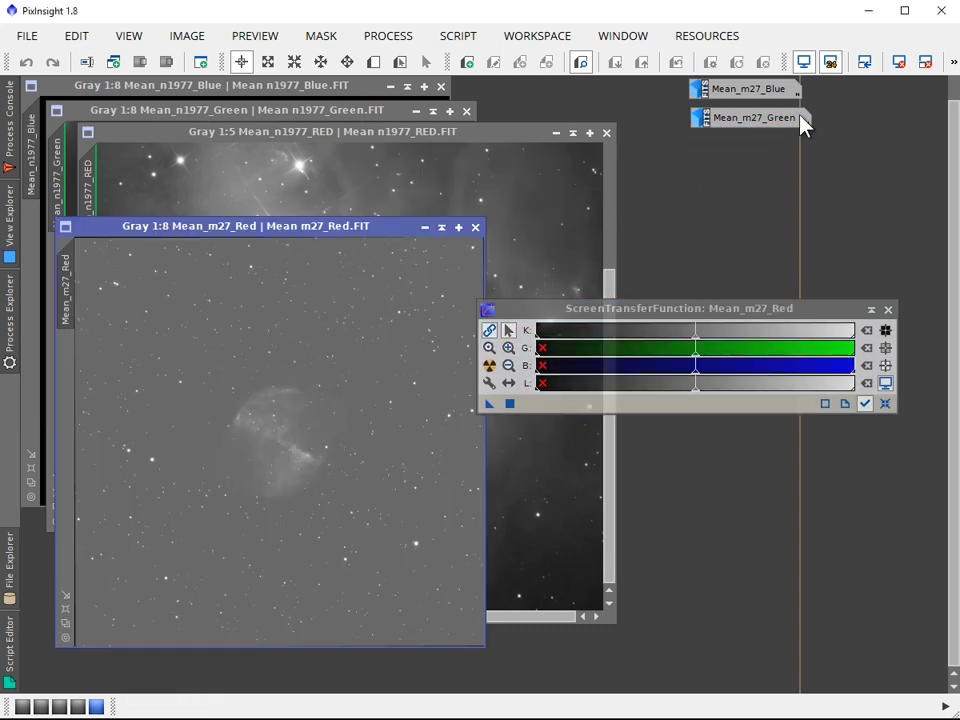
pyautogui.doubleClick(770, 120)
pyautogui.doubleClick(750, 92)
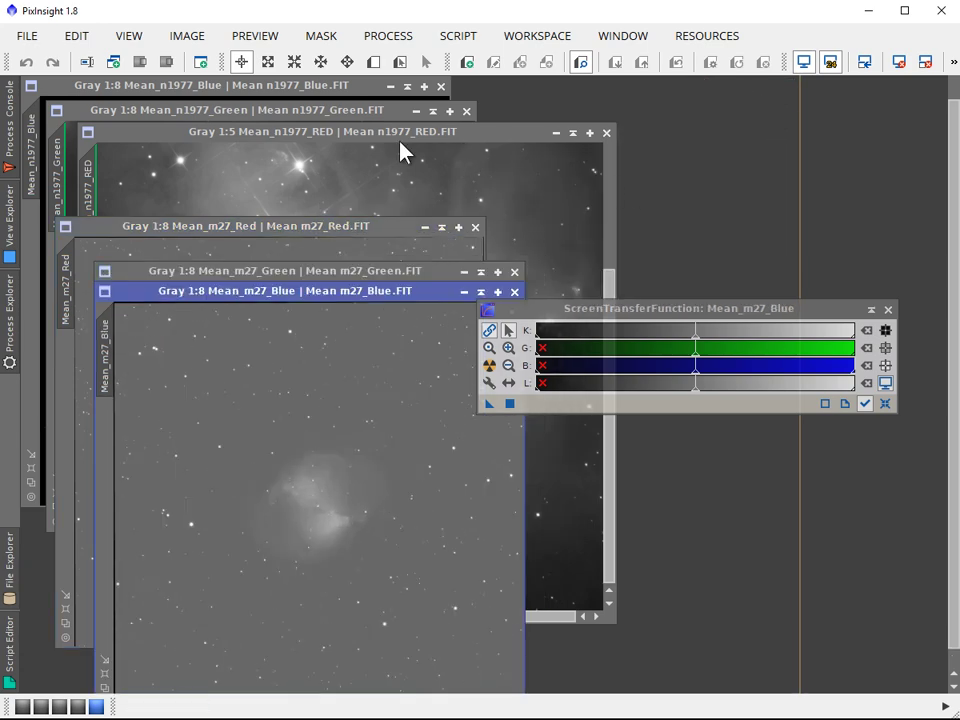
# Step: Merge the three m27 frames with ChannelCombination's Apply Global into the new RGB image Image10
pyautogui.click(17, 326)
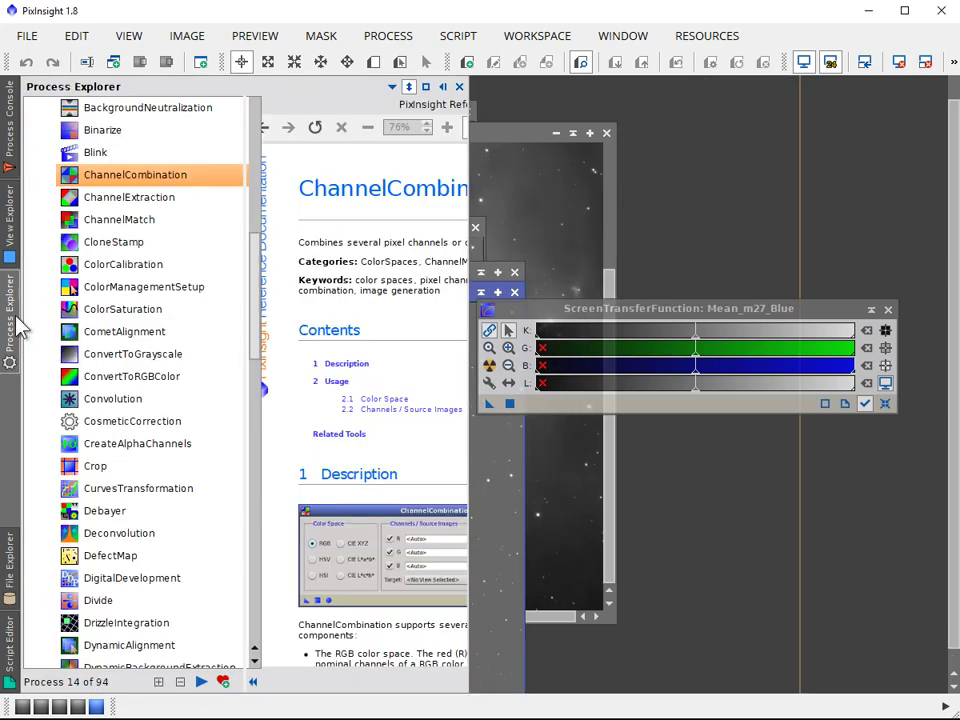
pyautogui.doubleClick(123, 177)
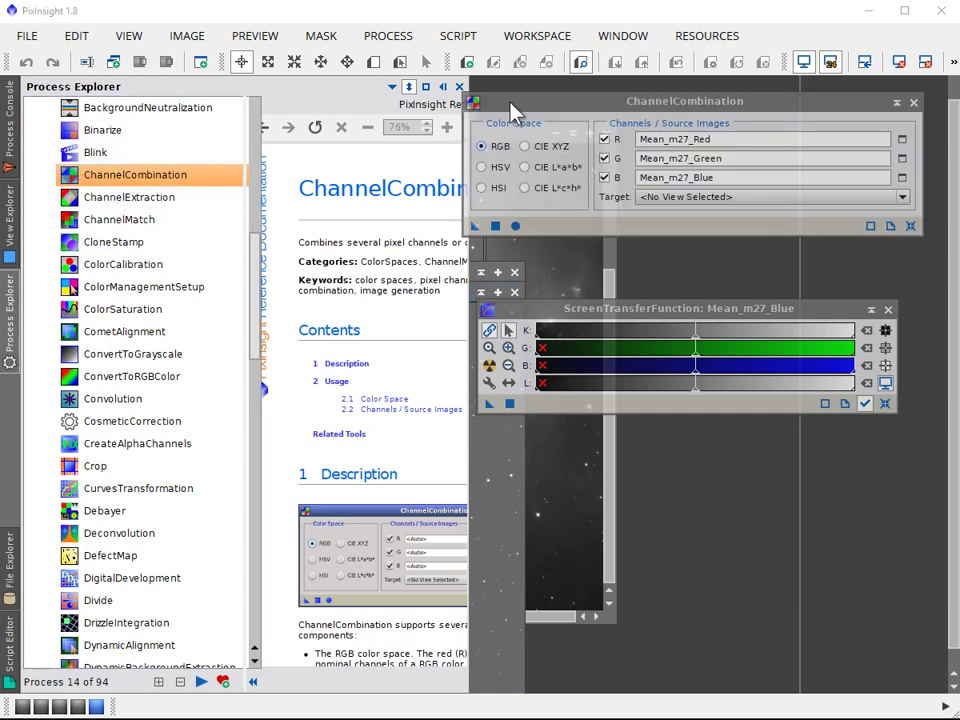
pyautogui.moveTo(519, 110); pyautogui.dragTo(535, 102)
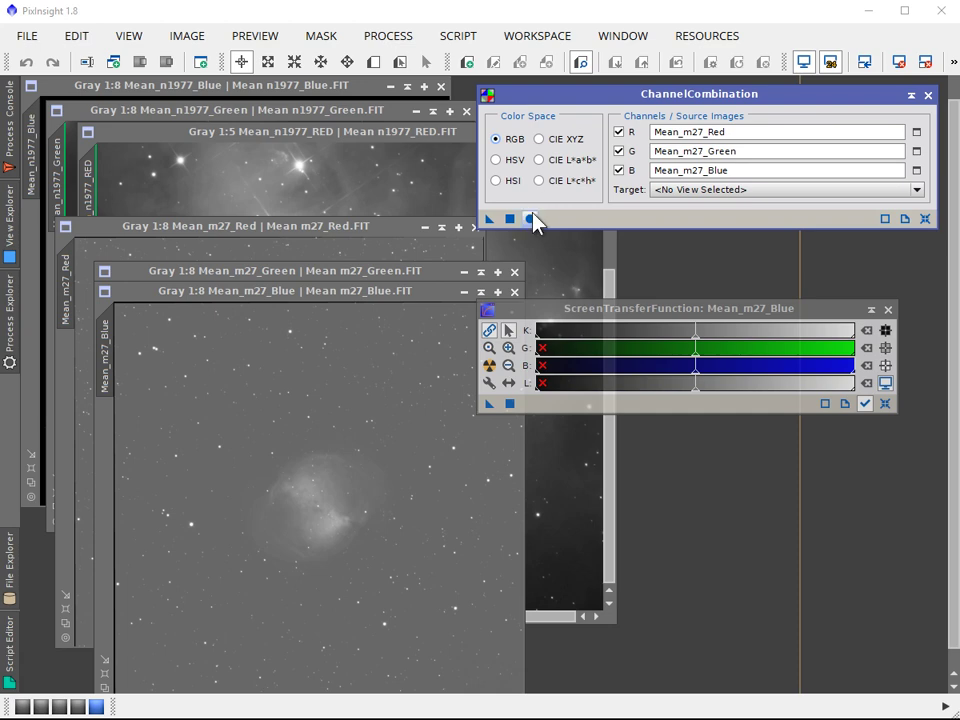
pyautogui.click(531, 219)
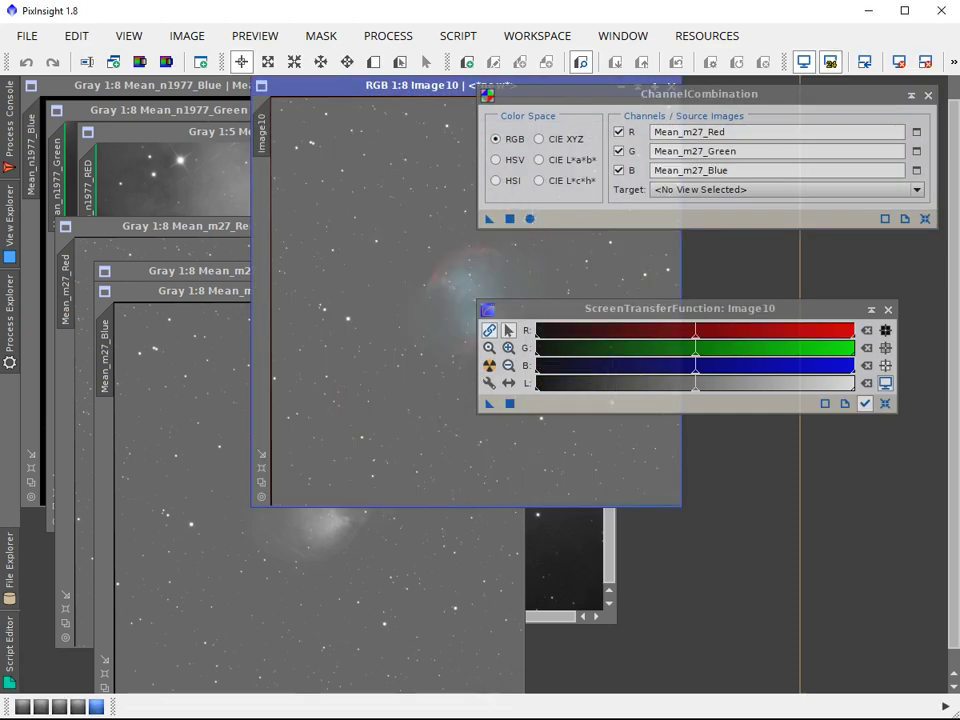
# Step: Auto-stretch Image10 with ScreenTransferFunction, showing M27 in colour over a yellow-olive background
pyautogui.moveTo(420, 90); pyautogui.dragTo(223, 171)
pyautogui.click(489, 366)
pyautogui.hotkey('ctrl', 'a')
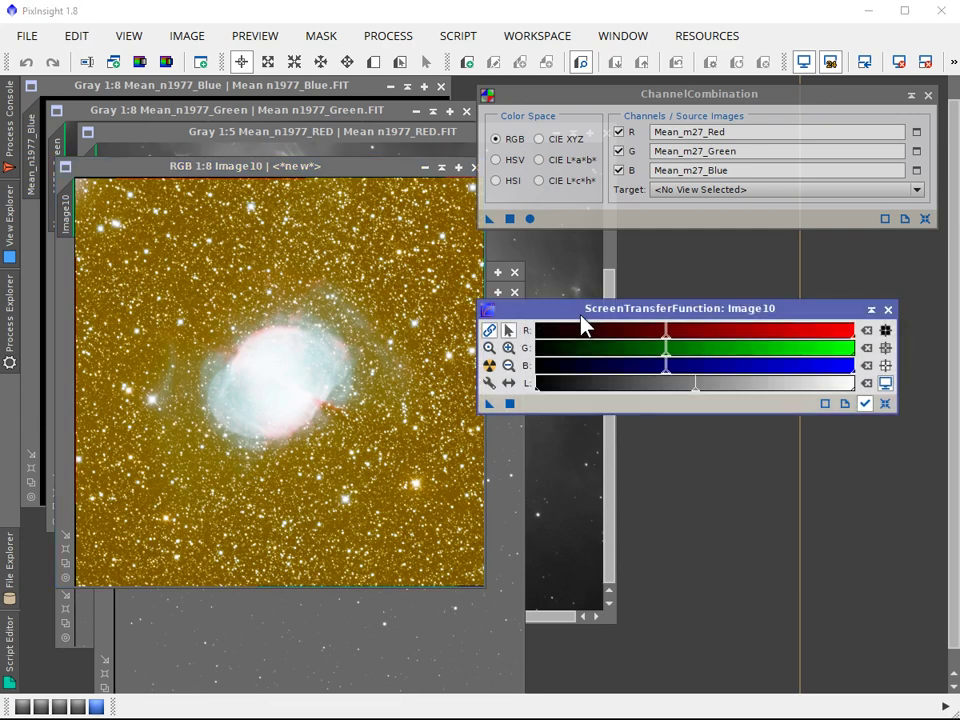
pyautogui.moveTo(596, 316); pyautogui.dragTo(644, 303)
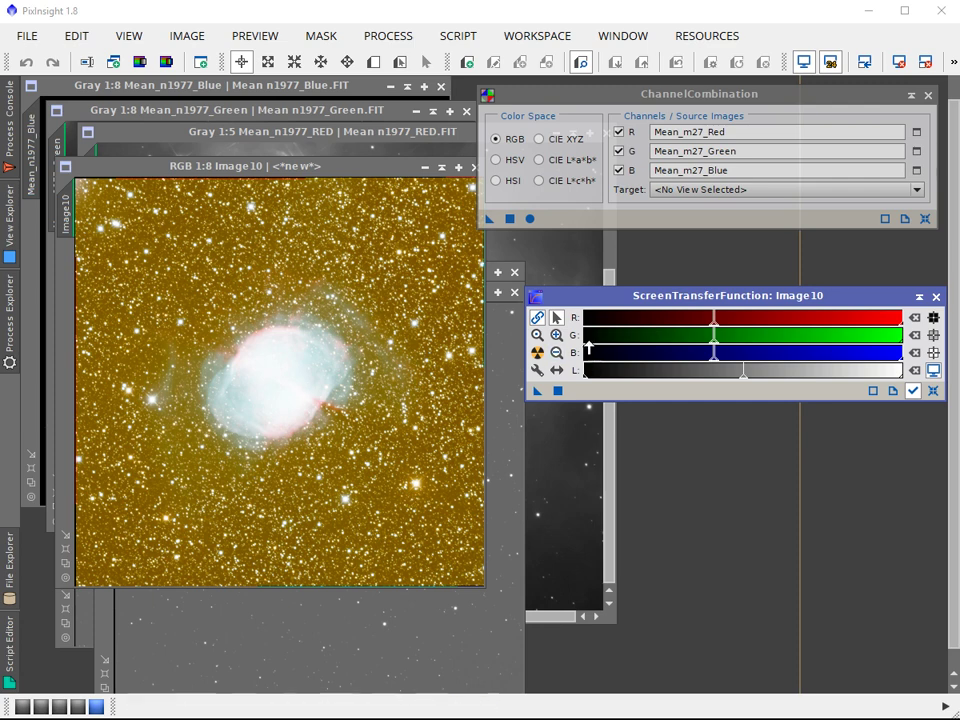
pyautogui.scroll(4, 346, 423)
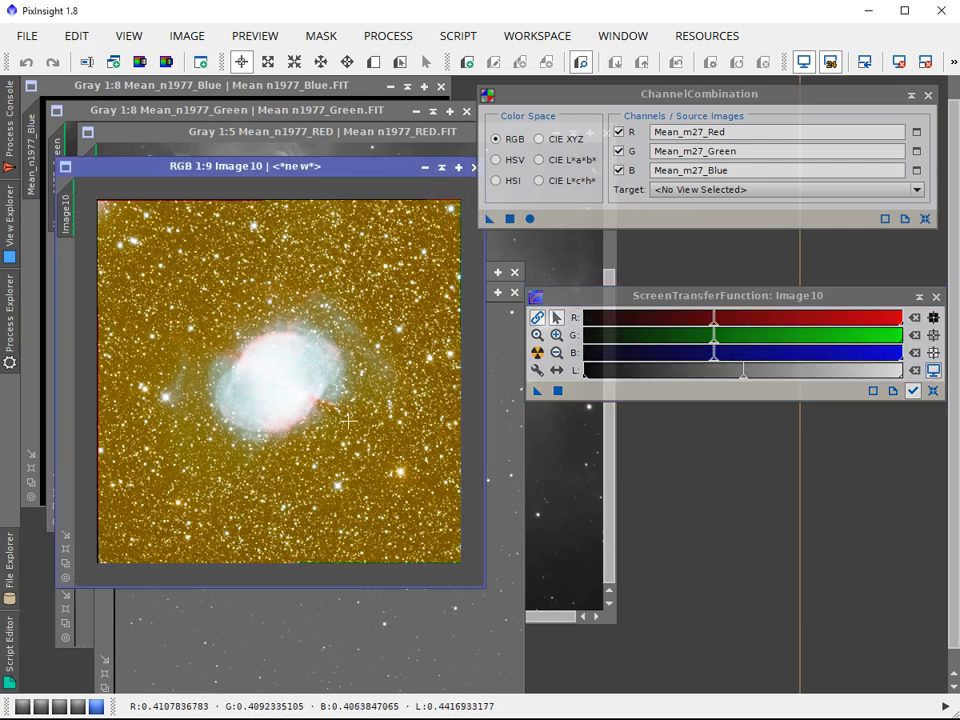
pyautogui.scroll(-2, 347, 421)
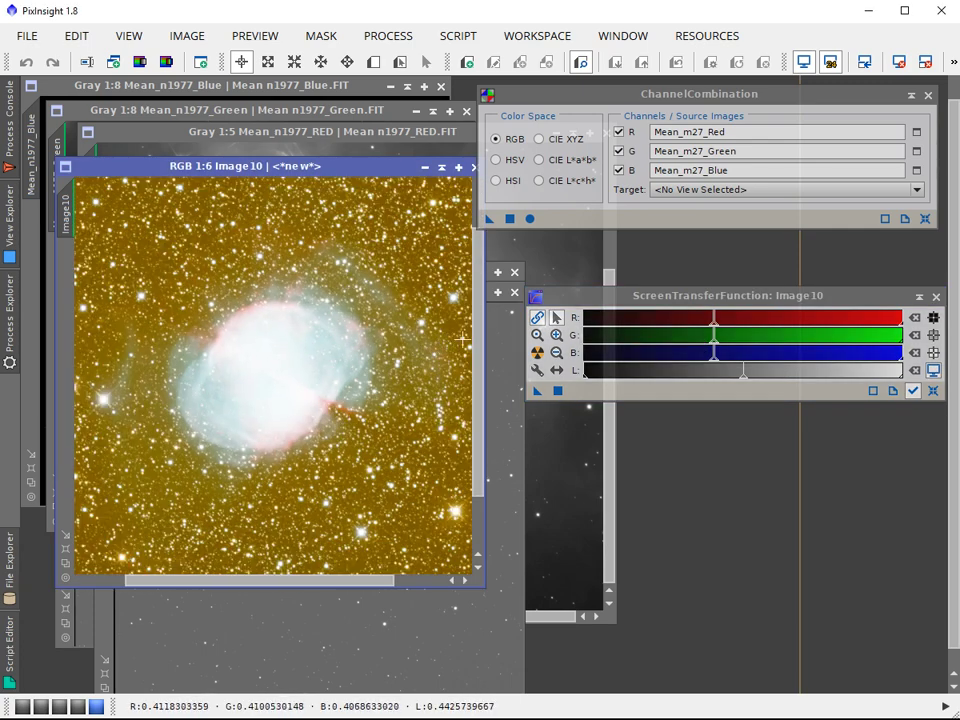
pyautogui.moveTo(480, 319); pyautogui.dragTo(480, 258)
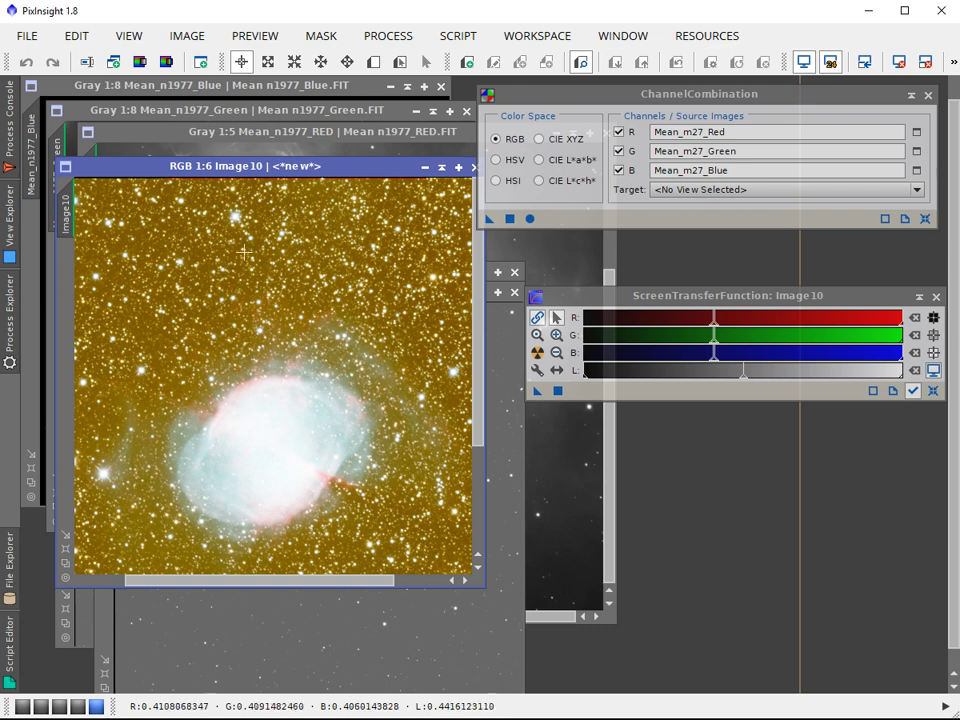
# Step: Close ChannelCombination and unlink the RGB channels in ScreenTransferFunction for a neutral background
pyautogui.click(930, 97)
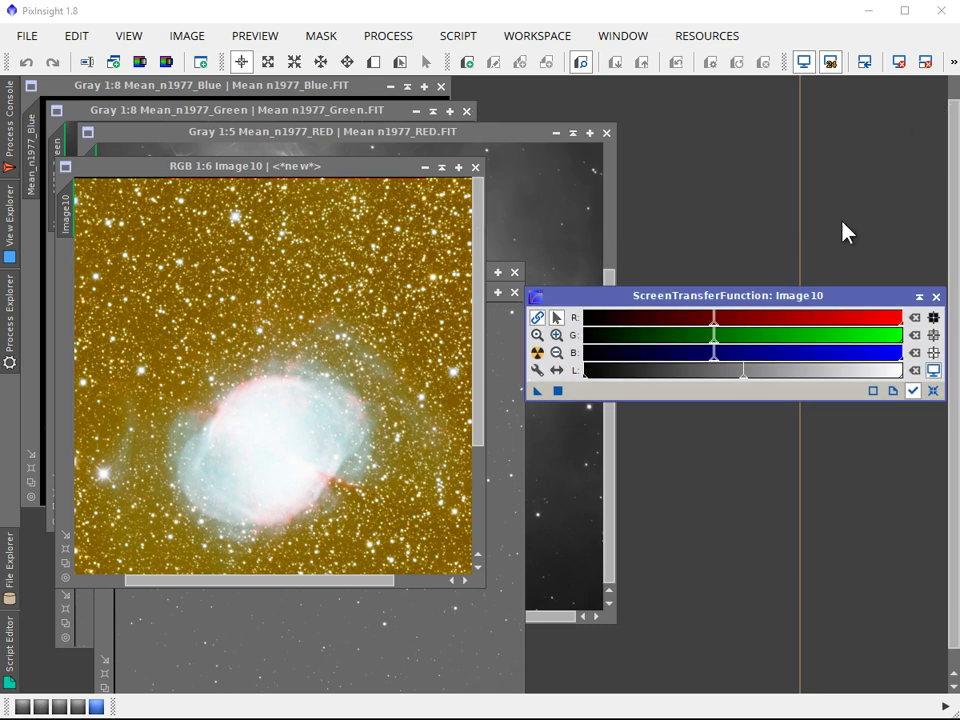
pyautogui.moveTo(698, 307); pyautogui.dragTo(684, 281)
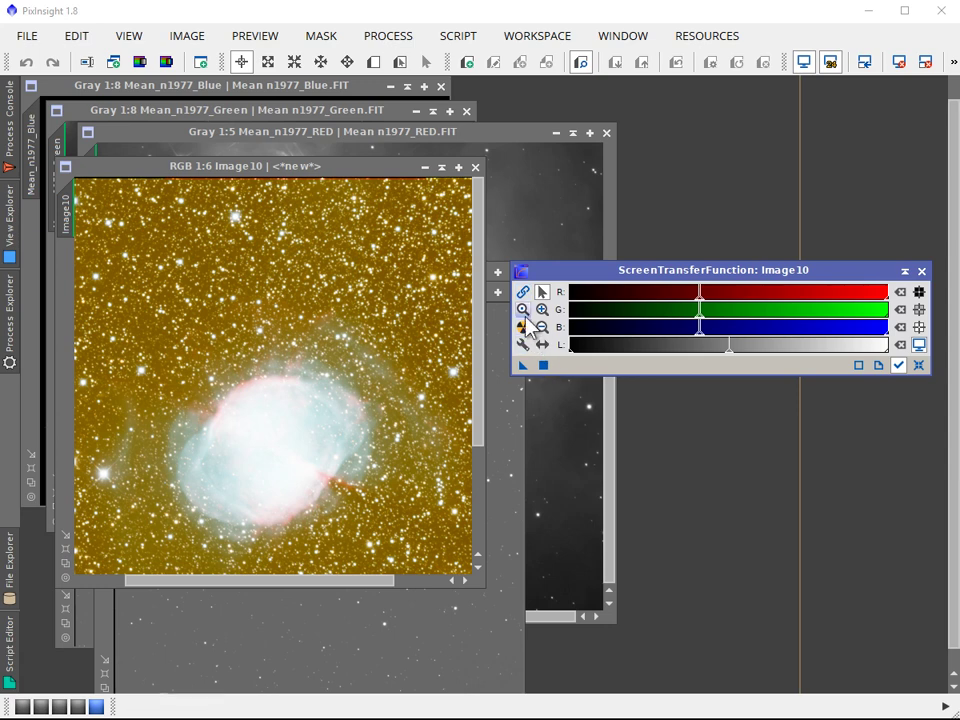
pyautogui.click(522, 292)
pyautogui.click(522, 328)
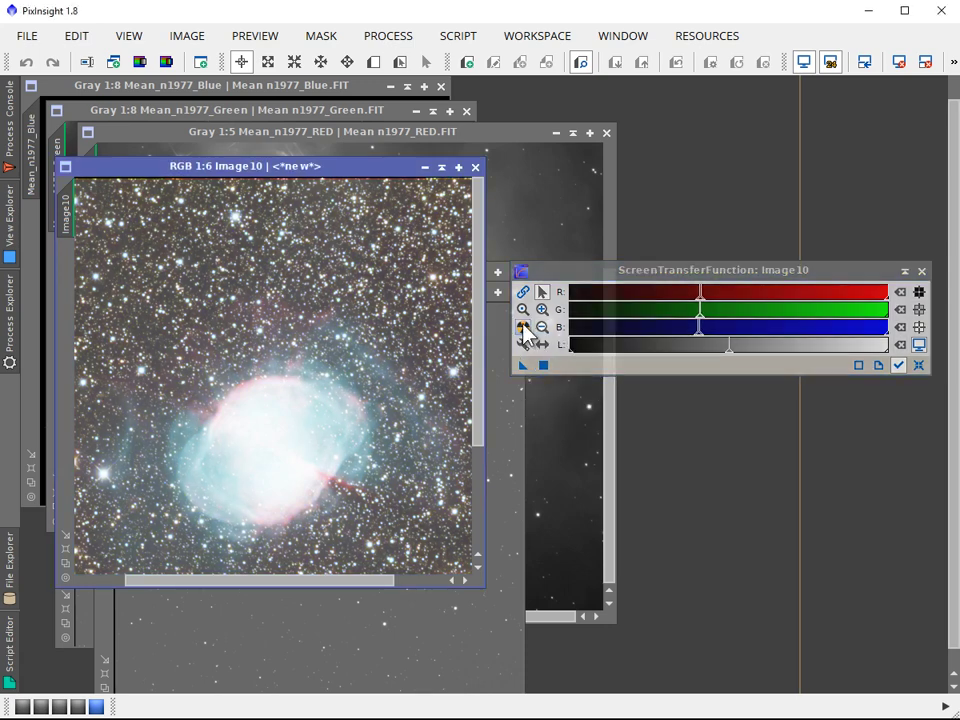
pyautogui.moveTo(481, 343); pyautogui.dragTo(488, 418)
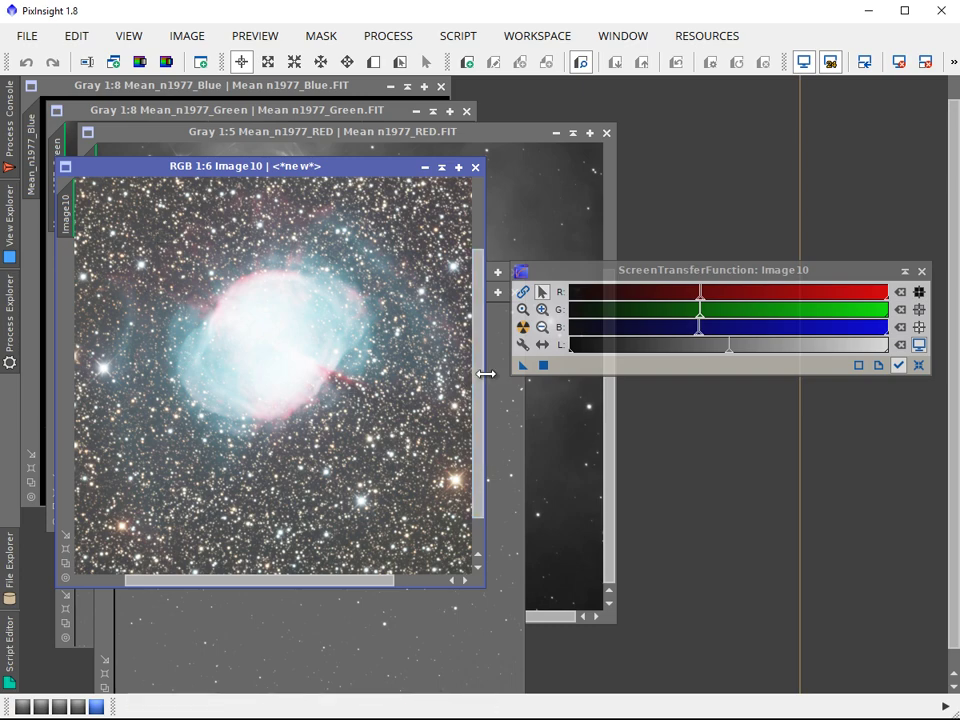
pyautogui.scroll(-2, 370, 390)
pyautogui.scroll(3, 370, 390)
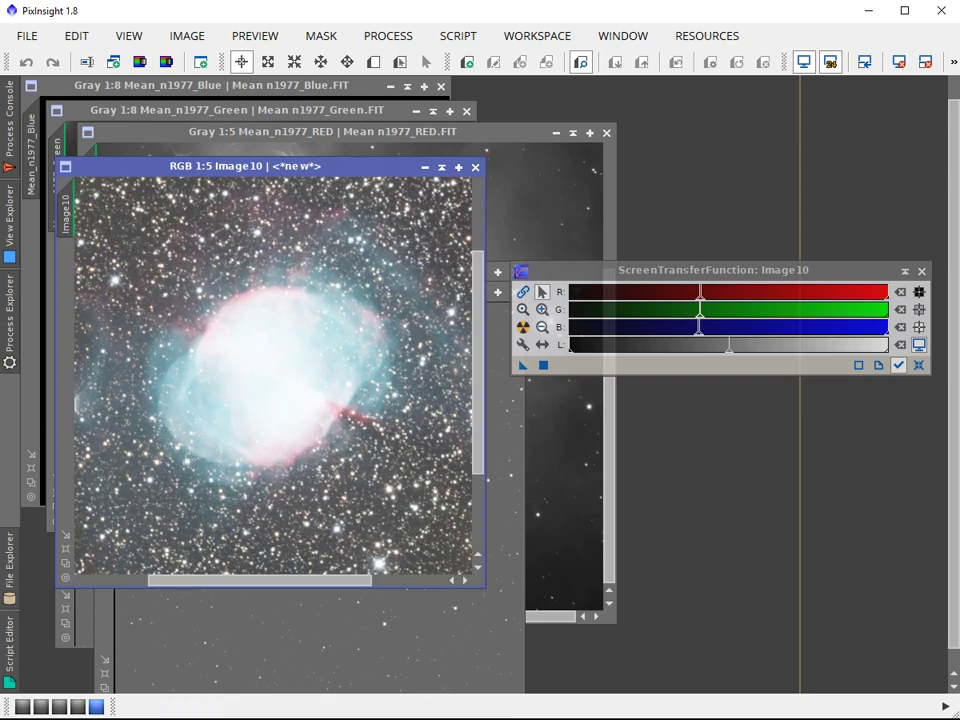
pyautogui.moveTo(479, 405); pyautogui.dragTo(497, 348)
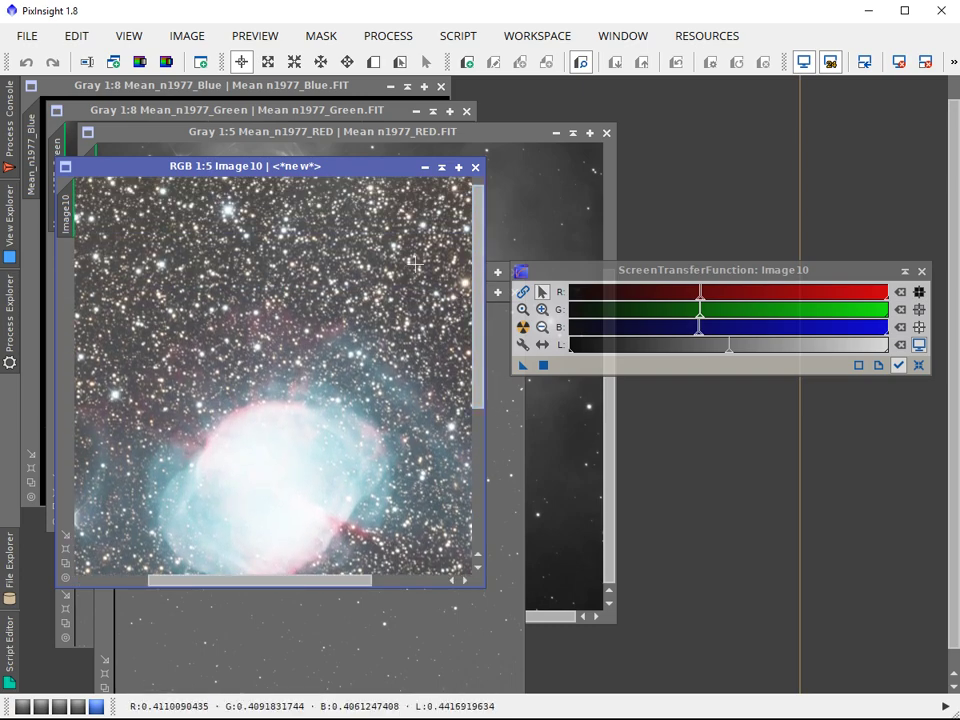
pyautogui.moveTo(479, 289); pyautogui.dragTo(501, 421)
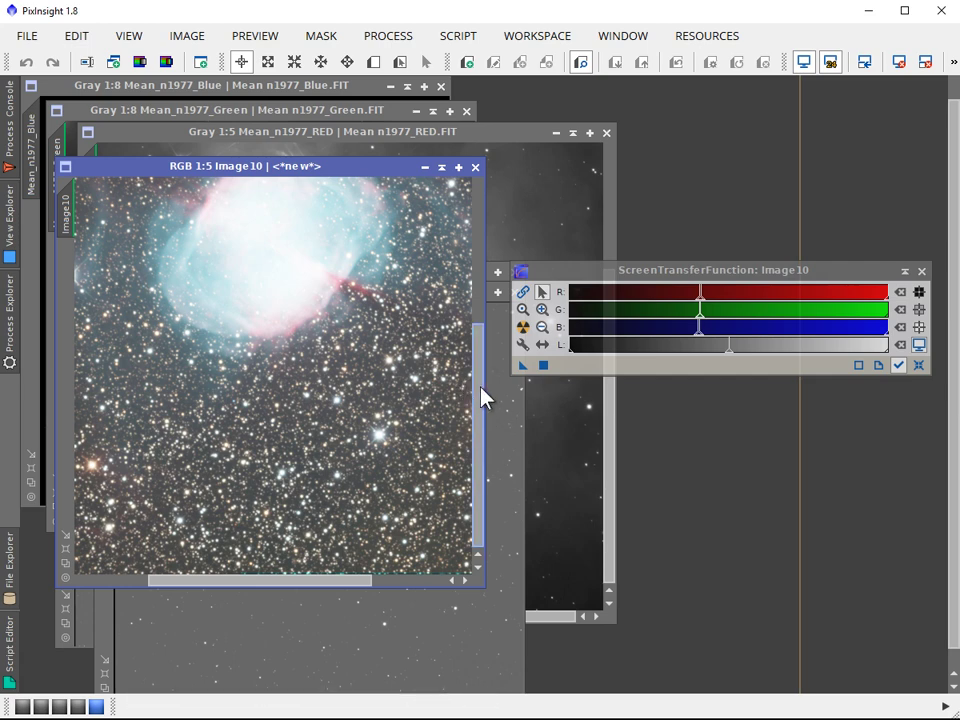
pyautogui.moveTo(480, 396); pyautogui.dragTo(486, 308)
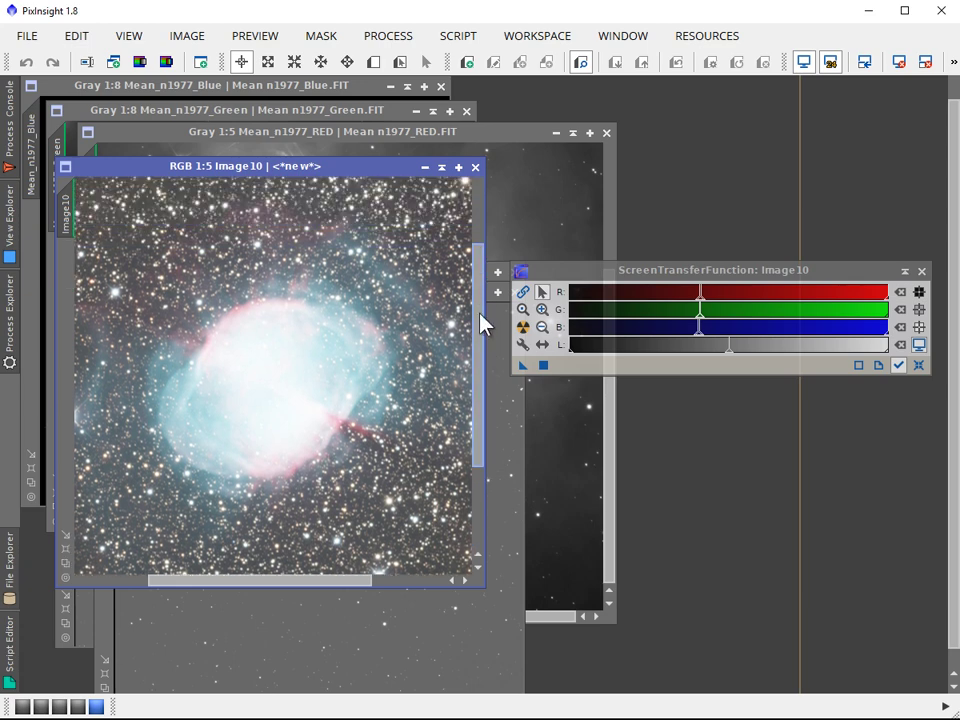
# Step: Leave the STF channels unlinked and enlarge Image10 to show the whole nebula and star field
pyautogui.click(525, 293)
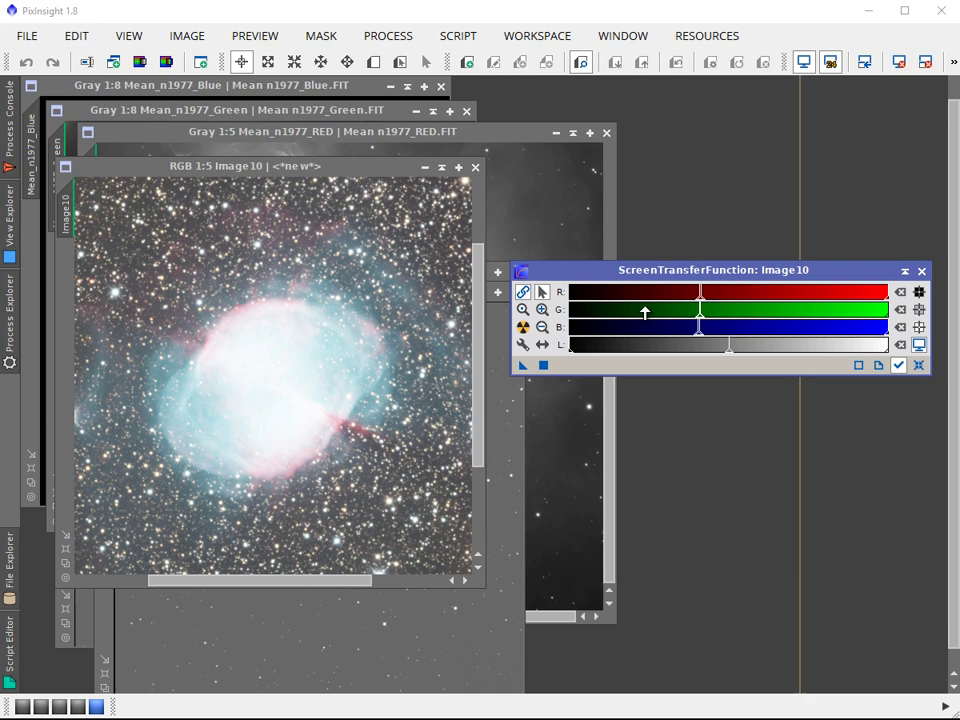
pyautogui.click(522, 292)
pyautogui.moveTo(478, 300); pyautogui.dragTo(475, 398)
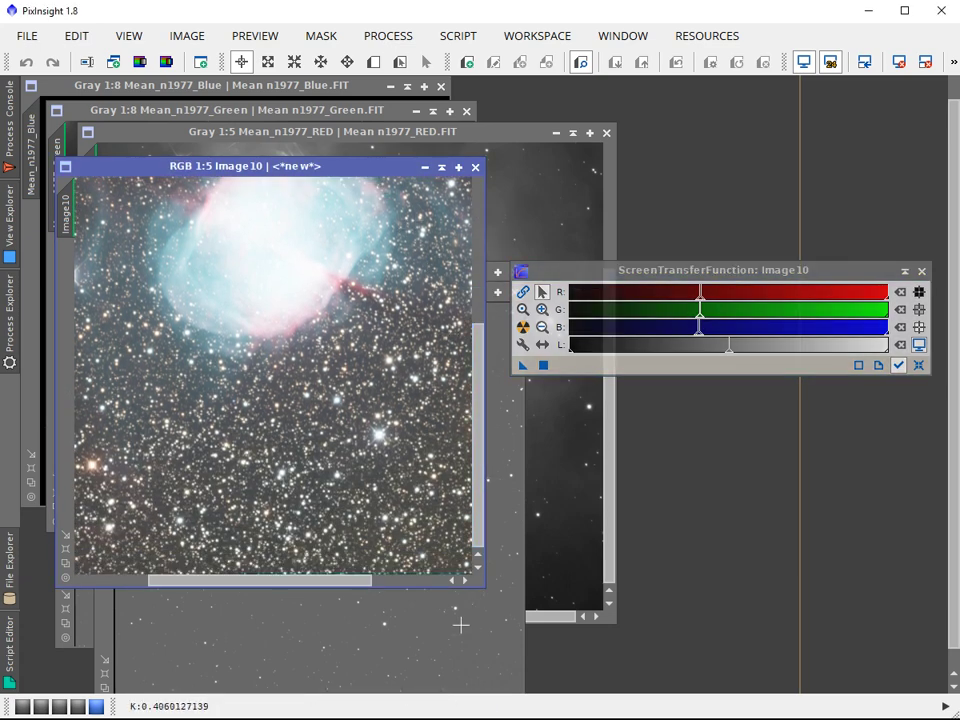
pyautogui.moveTo(482, 589); pyautogui.dragTo(771, 506)
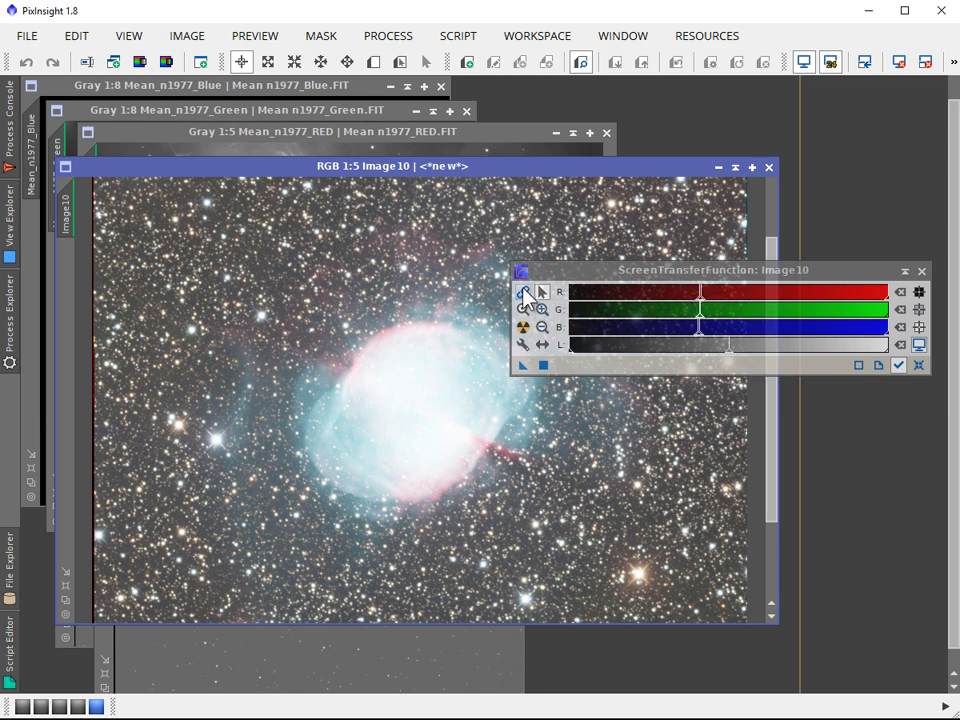
# Step: Link the RGB channels and magnify the STF display twice around the midtones for fine editing
pyautogui.click(523, 292)
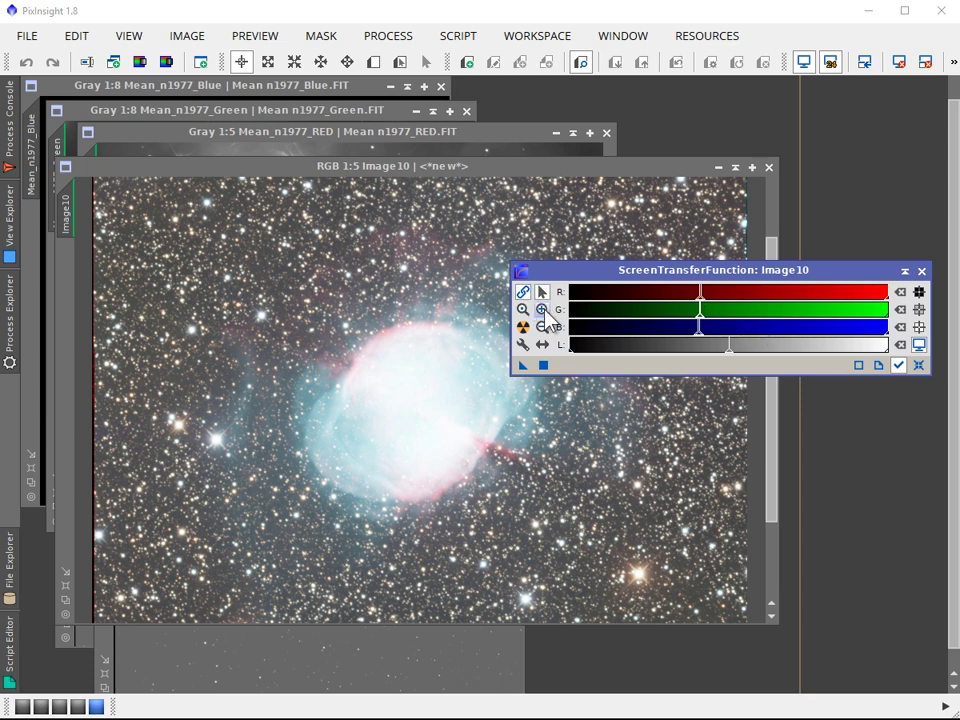
pyautogui.click(542, 310)
pyautogui.click(697, 310)
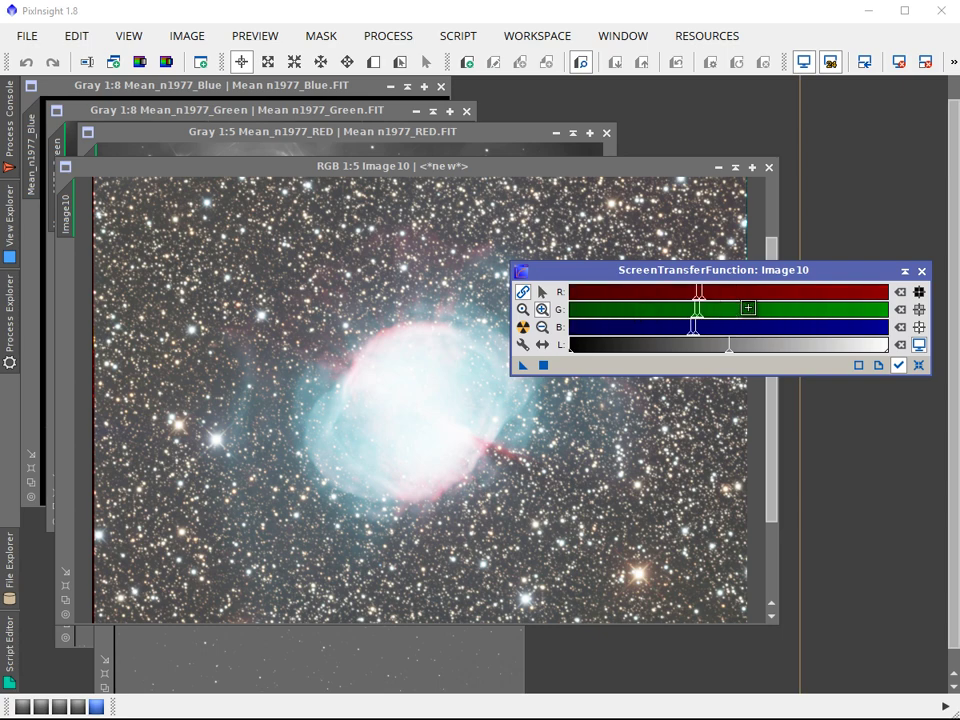
pyautogui.click(709, 307)
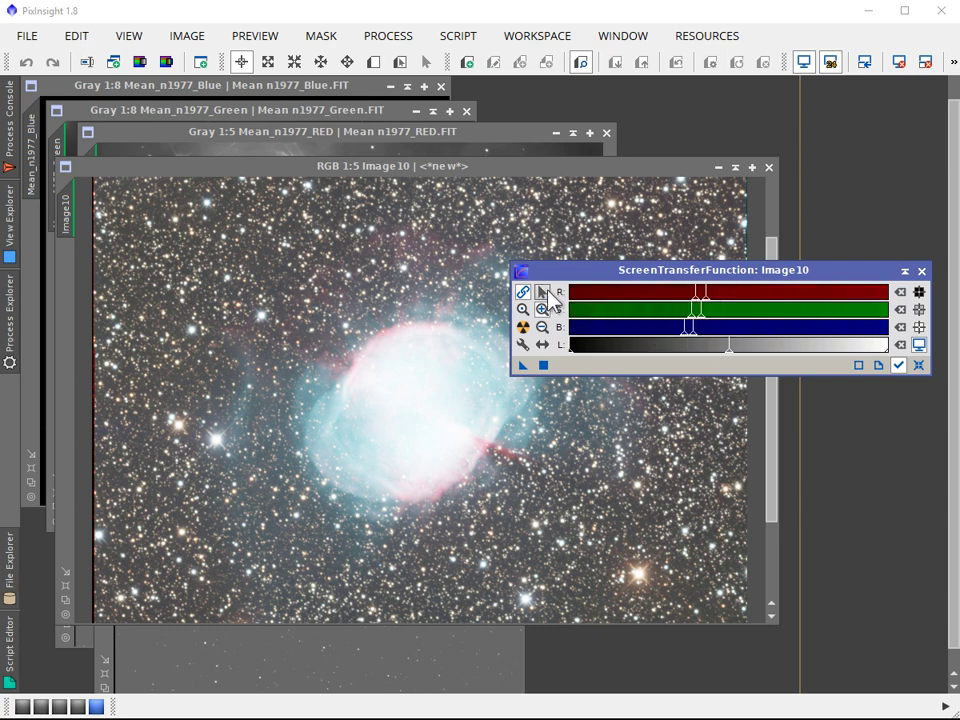
pyautogui.click(547, 291)
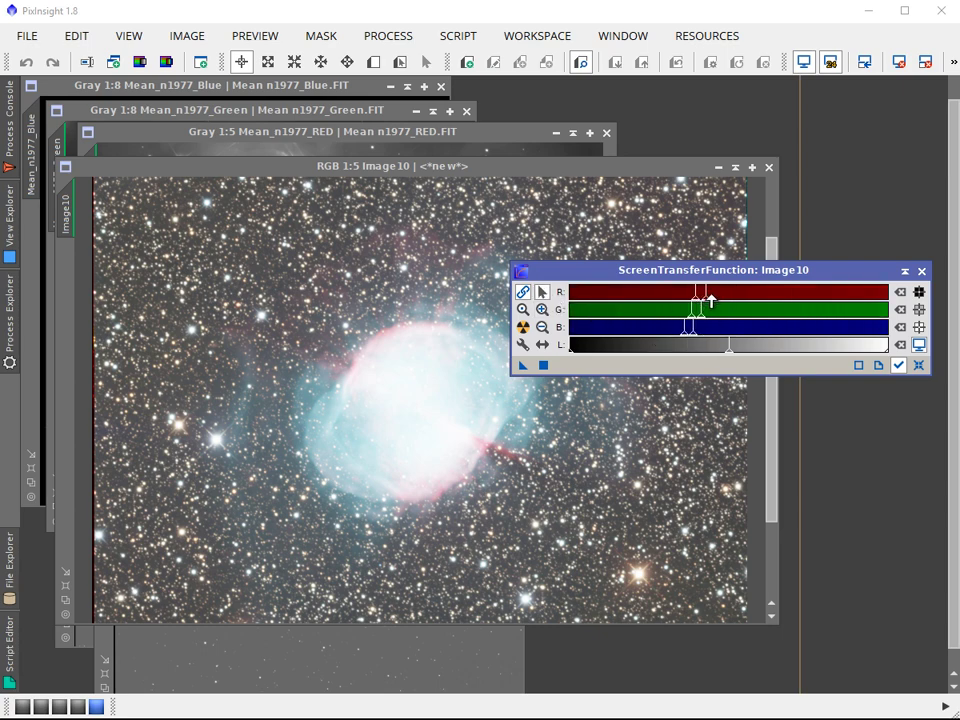
# Step: Raise the linked midtones from 0.0102 to 0.0155 to darken Image10's background
pyautogui.moveTo(711, 297); pyautogui.dragTo(707, 299)
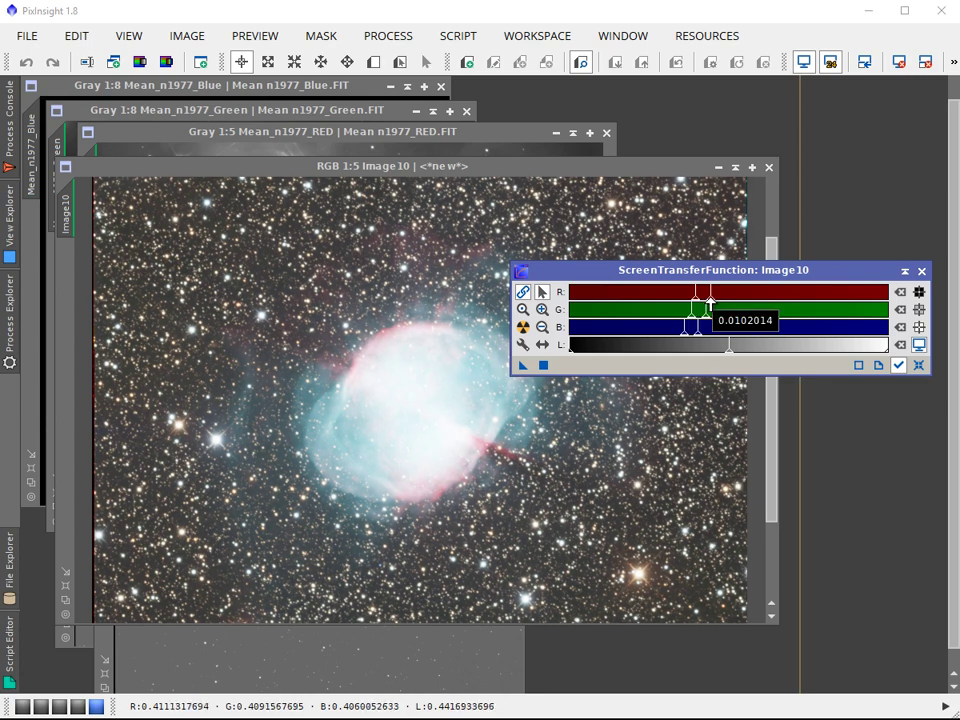
pyautogui.moveTo(709, 299); pyautogui.dragTo(745, 300)
pyautogui.scroll(-1, 585, 422)
pyautogui.scroll(5, 476, 452)
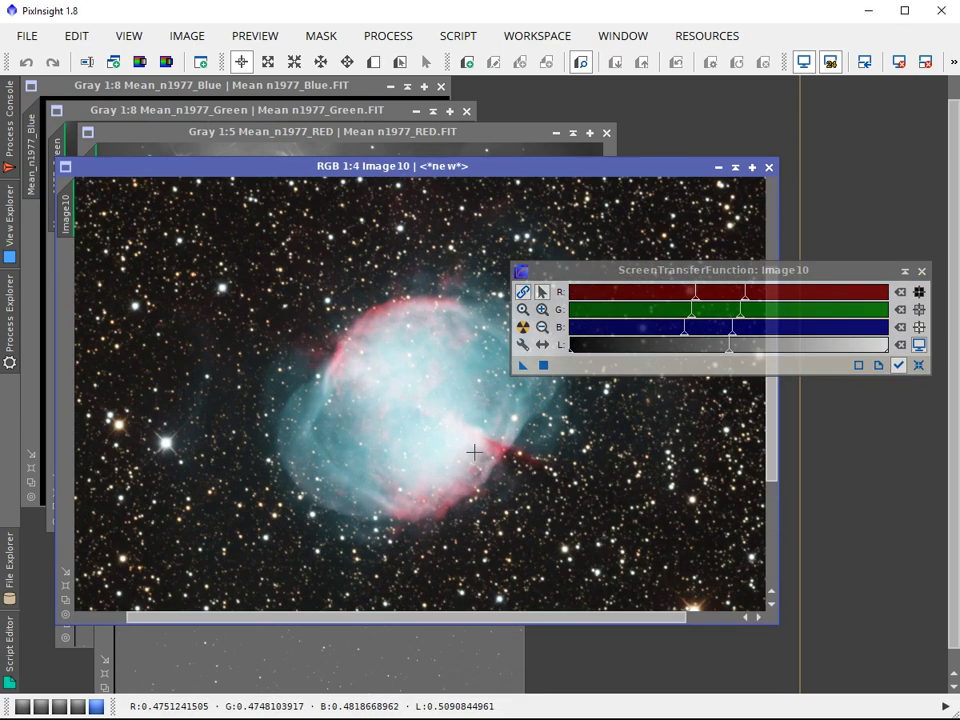
pyautogui.scroll(-1, 474, 452)
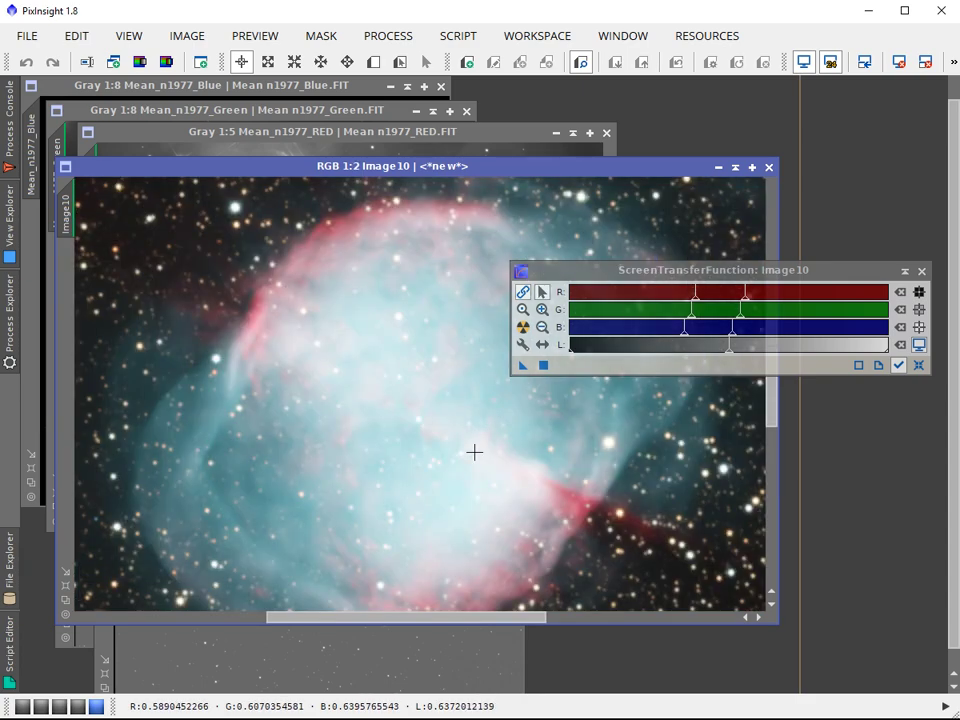
pyautogui.scroll(-2, 474, 452)
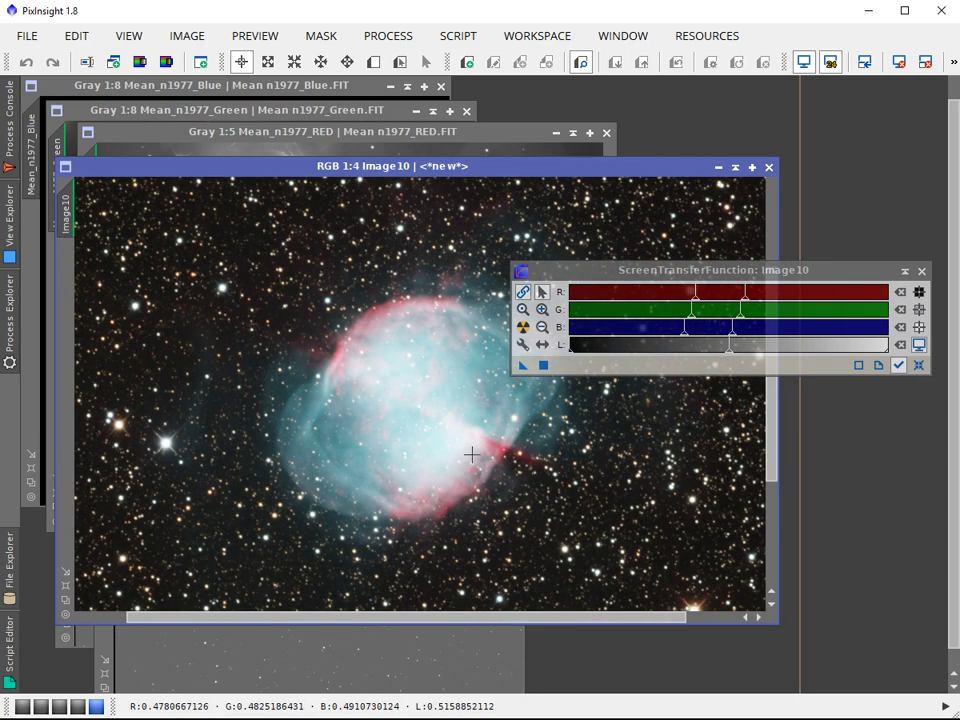